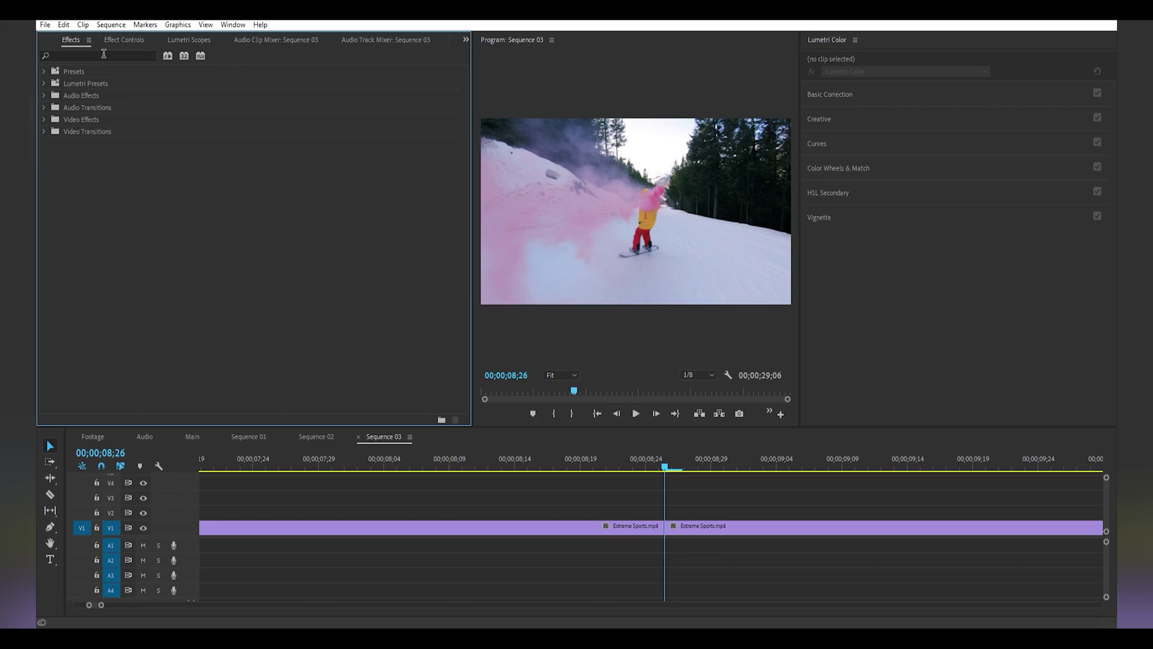
Apply Lens Distortion to the first Extreme Sports clip and view its Curvature settings.
{"action": "left_click", "coordinate": [104, 54]}
{"action": "type", "text": "lens"}
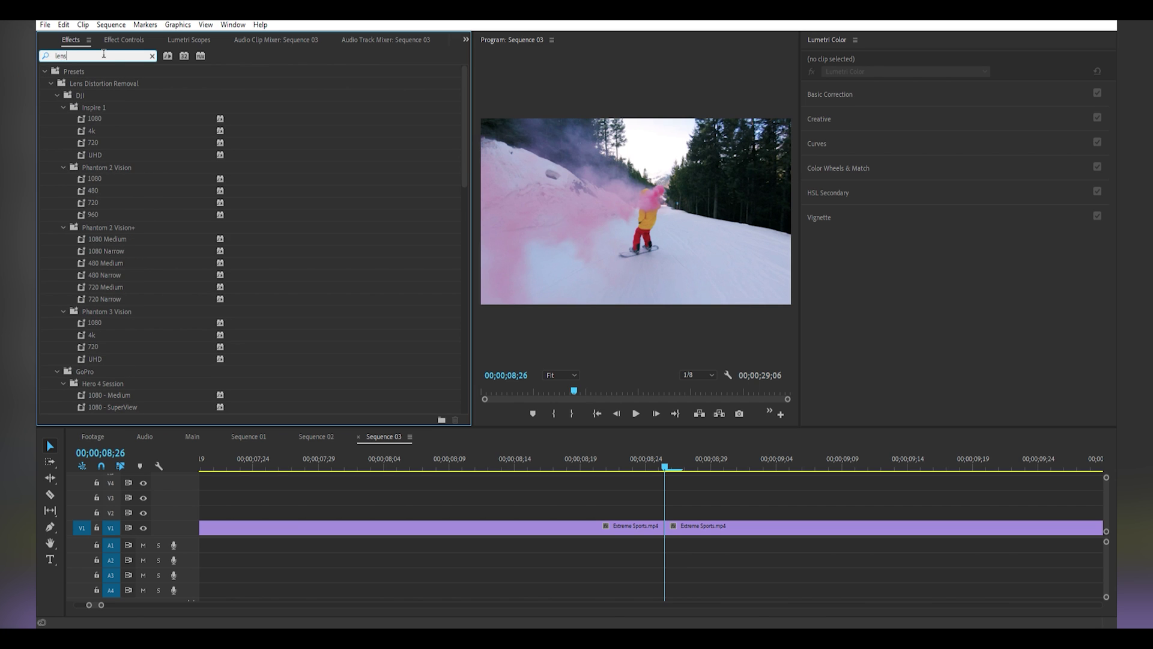
{"action": "left_click", "coordinate": [45, 73]}
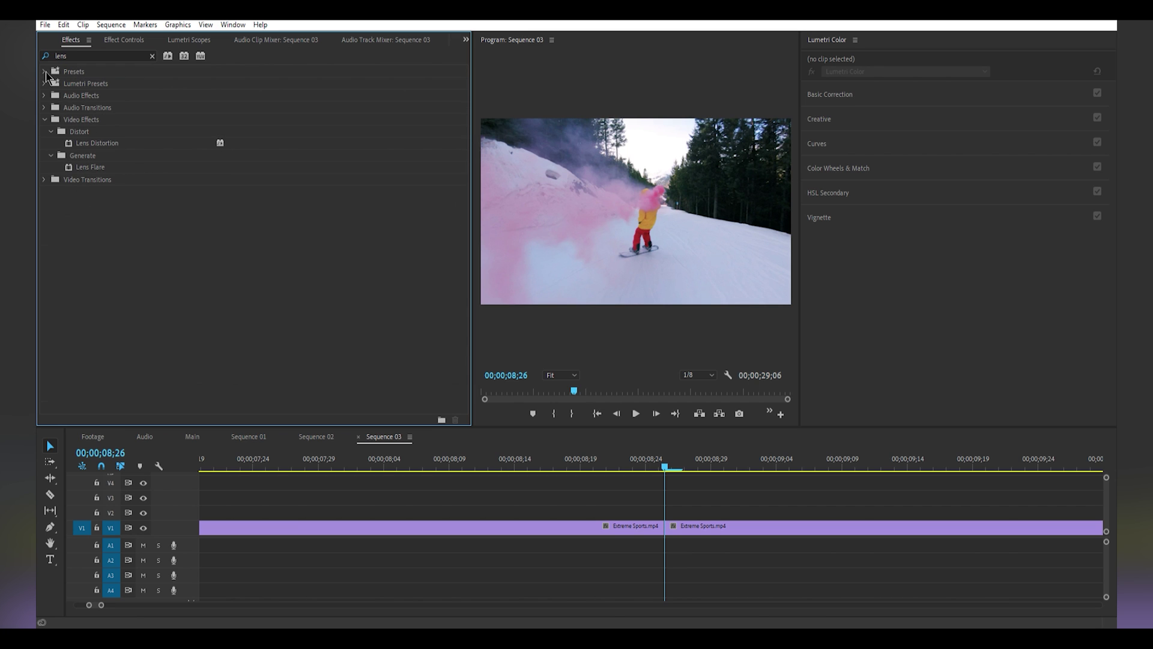
{"action": "left_click", "coordinate": [105, 144]}
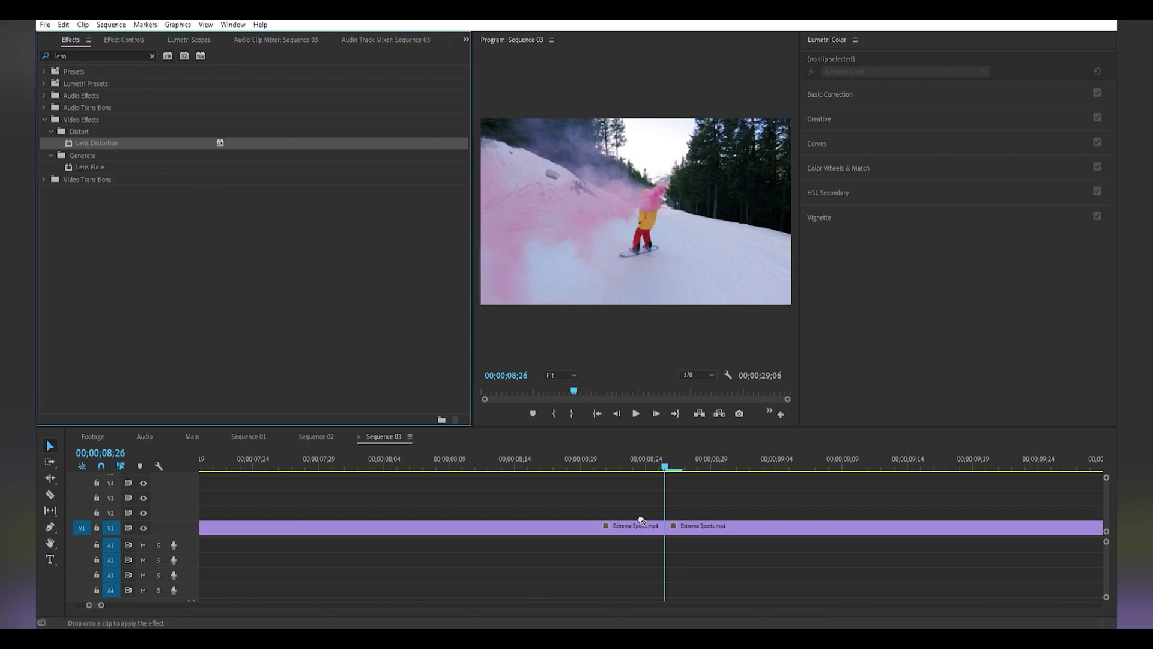
{"action": "left_click_drag", "start_coordinate": [640, 520], "coordinate": [631, 527]}
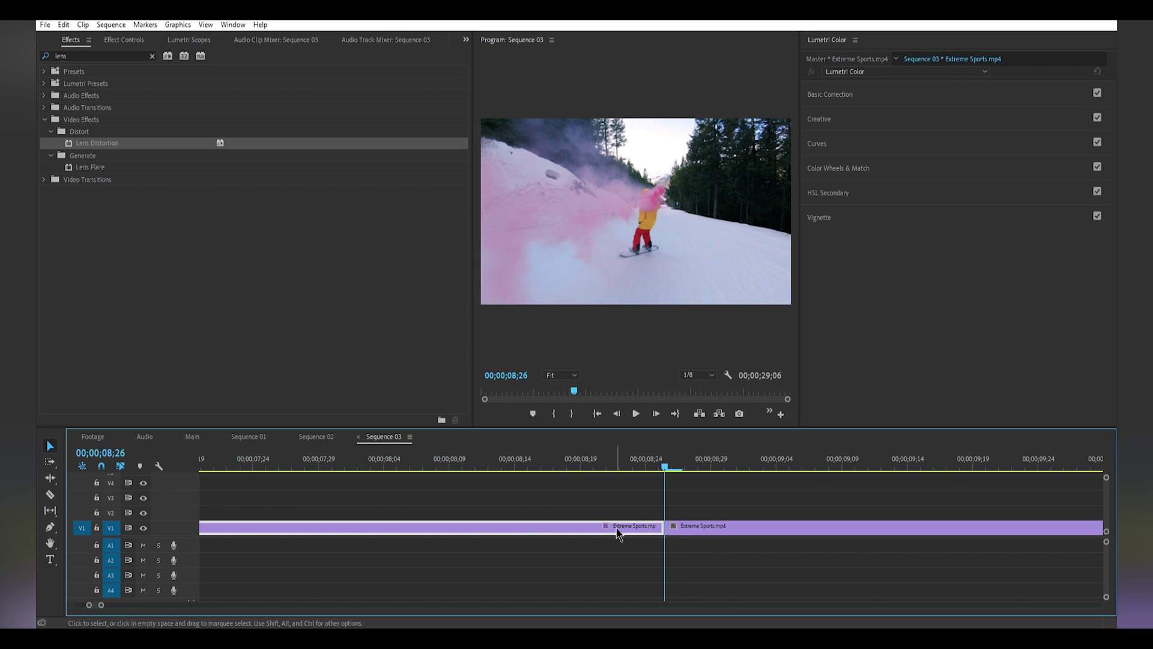
{"action": "key", "text": "Left"}
{"action": "key", "text": "Left"}
{"action": "key", "text": "Left"}
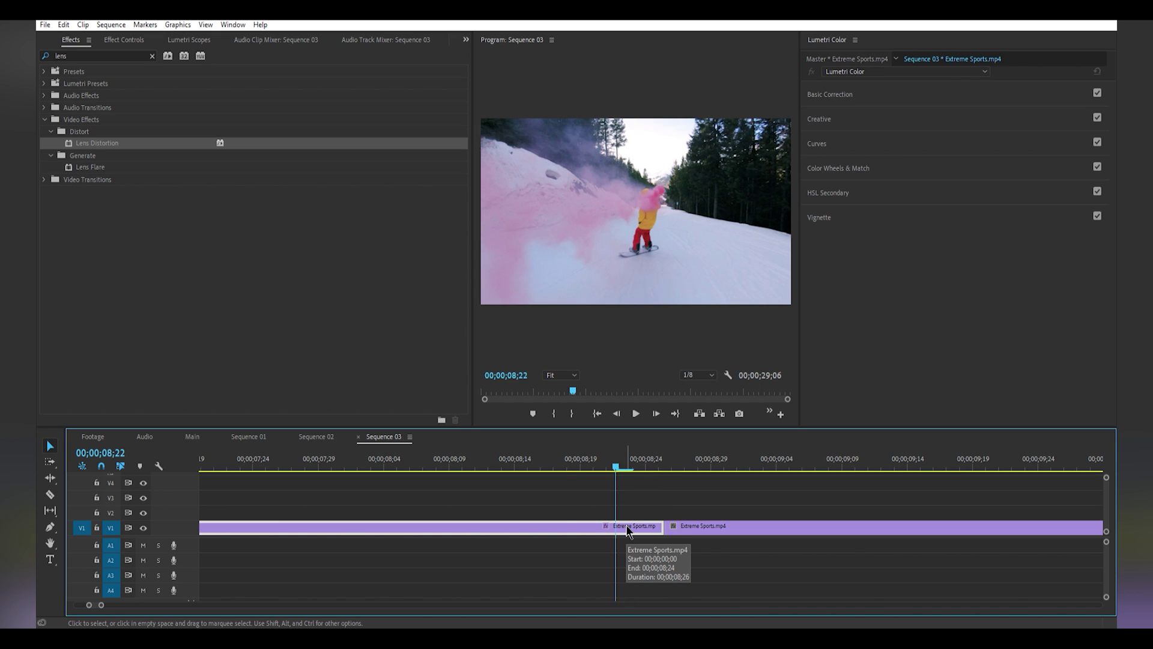
{"action": "key", "text": "Left"}
{"action": "key", "text": "Left"}
{"action": "key", "text": "Left"}
{"action": "key", "text": "Left"}
{"action": "key", "text": "Left"}
{"action": "key", "text": "Left"}
{"action": "key", "text": "Left"}
{"action": "key", "text": "Left"}
{"action": "key", "text": "Left"}
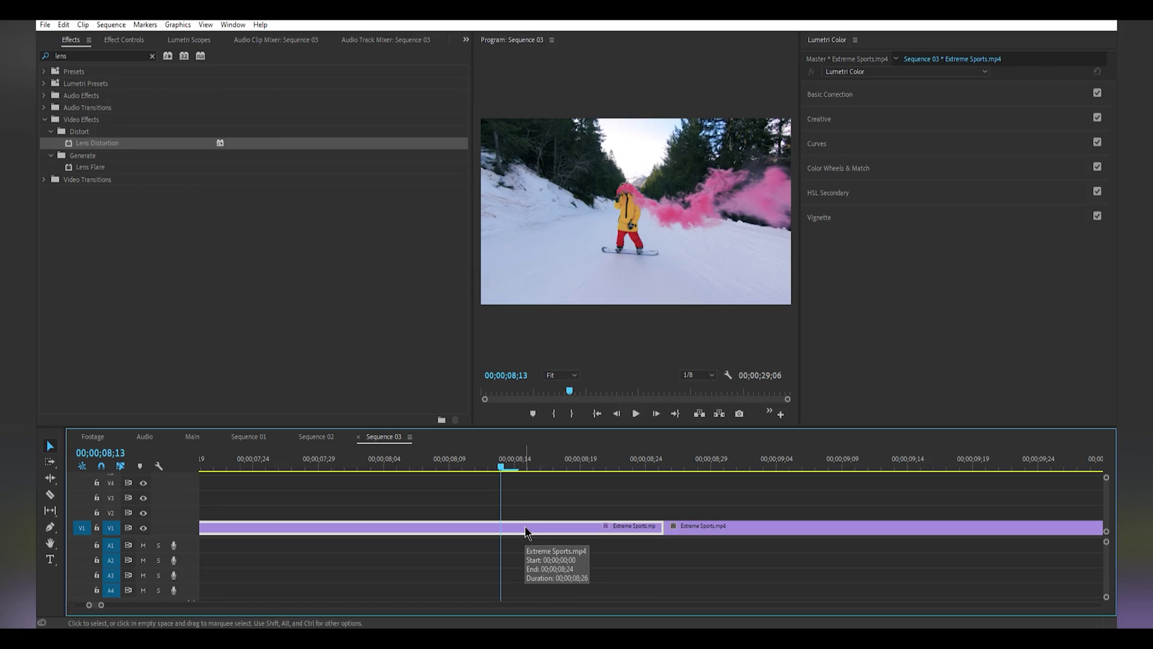
{"action": "left_click", "coordinate": [125, 39]}
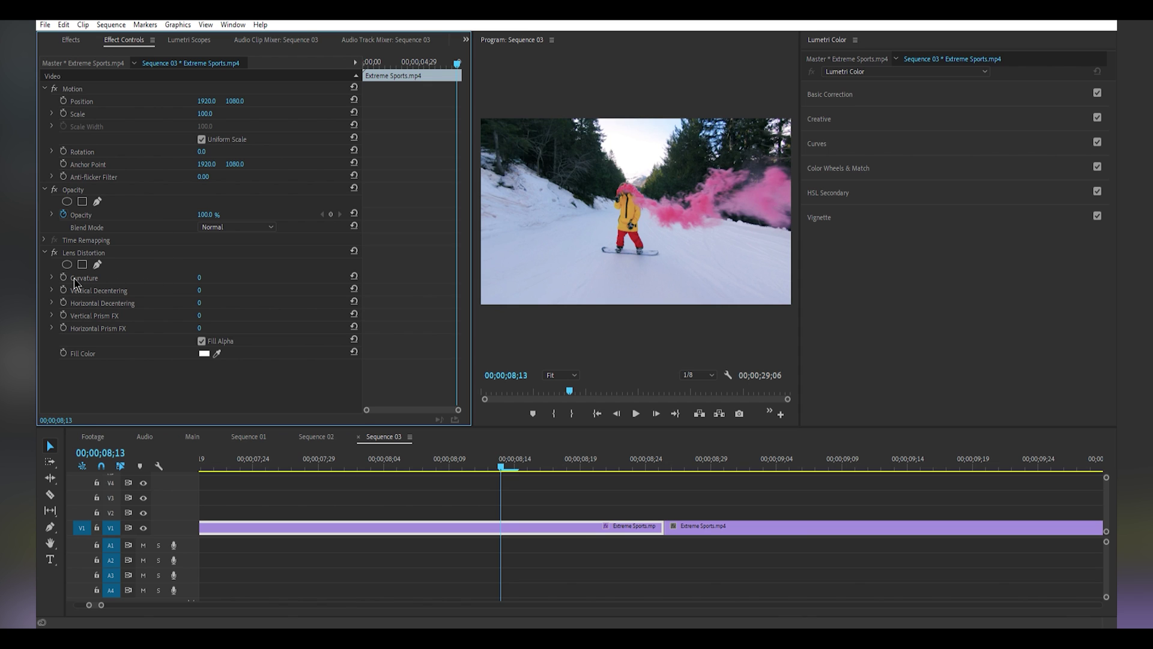
Keyframe the first clip's Curvature at 08;13, then set it to -60 at 08;26.
{"action": "key", "text": "space"}
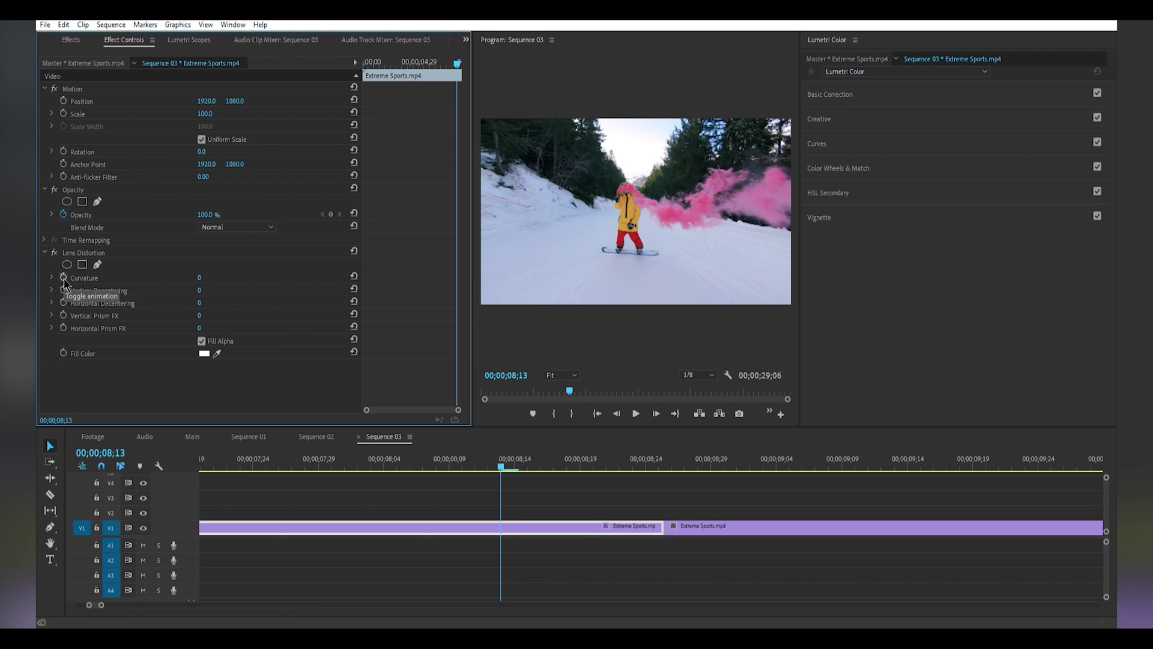
{"action": "left_click", "coordinate": [63, 278]}
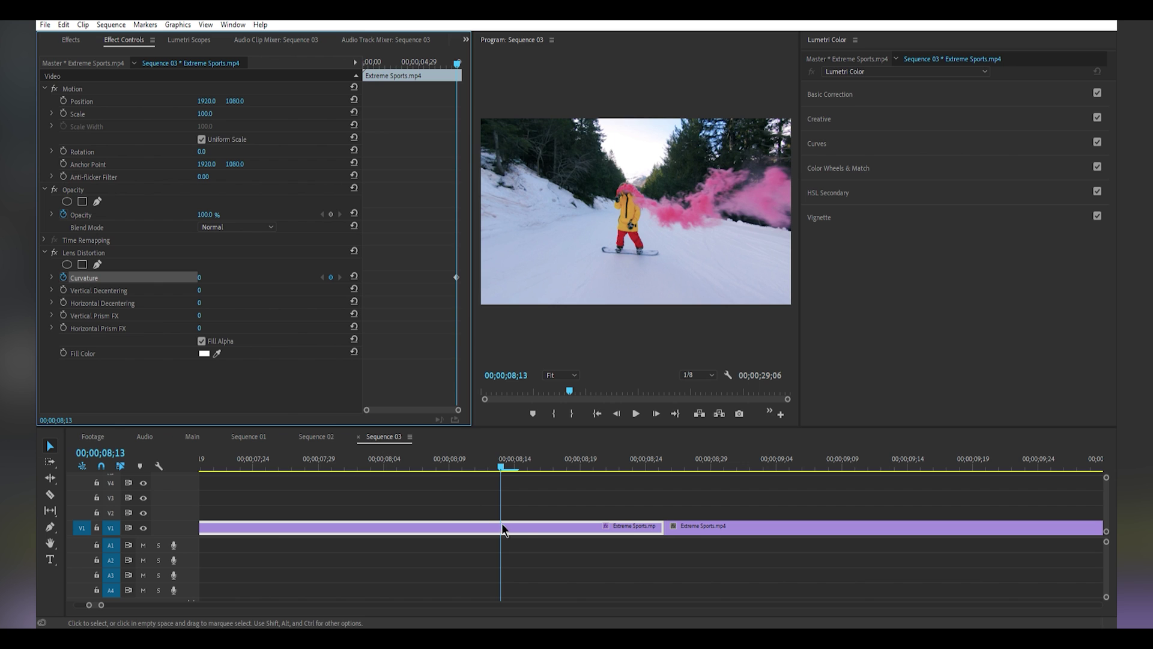
{"action": "left_click", "coordinate": [522, 536]}
{"action": "key", "text": "Right"}
{"action": "key", "text": "Right"}
{"action": "key", "text": "Right"}
{"action": "key", "text": "Right"}
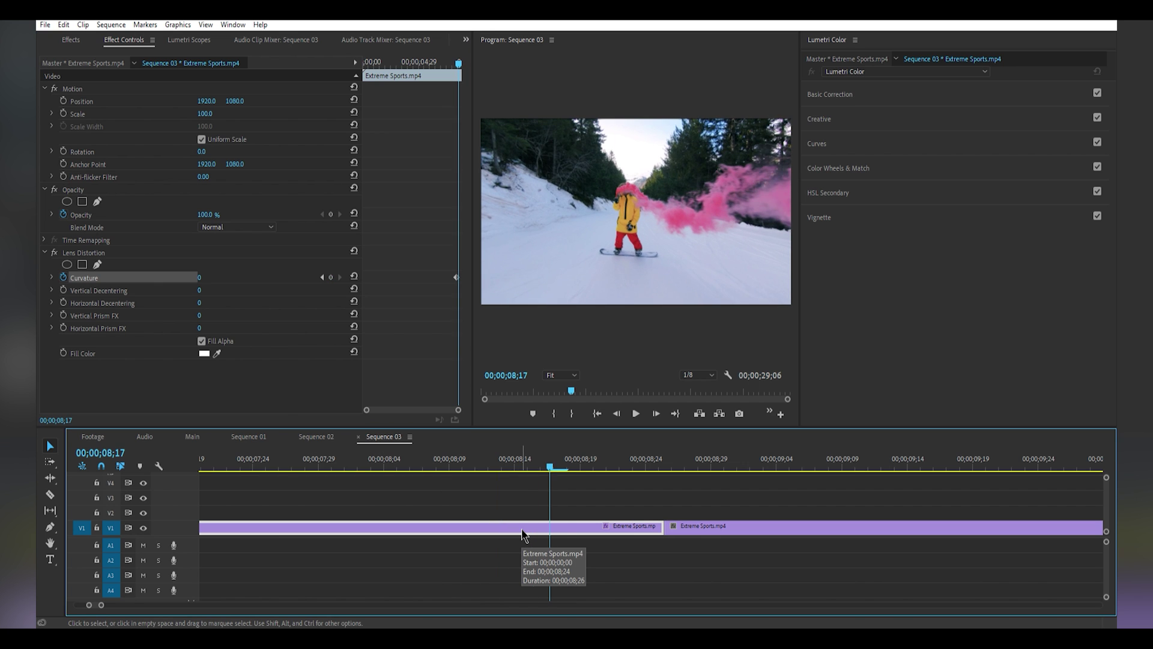
{"action": "key", "text": "Right"}
{"action": "key", "text": "Right"}
{"action": "key", "text": "Right"}
{"action": "key", "text": "Right"}
{"action": "key", "text": "Right"}
{"action": "key", "text": "Right"}
{"action": "key", "text": "Right"}
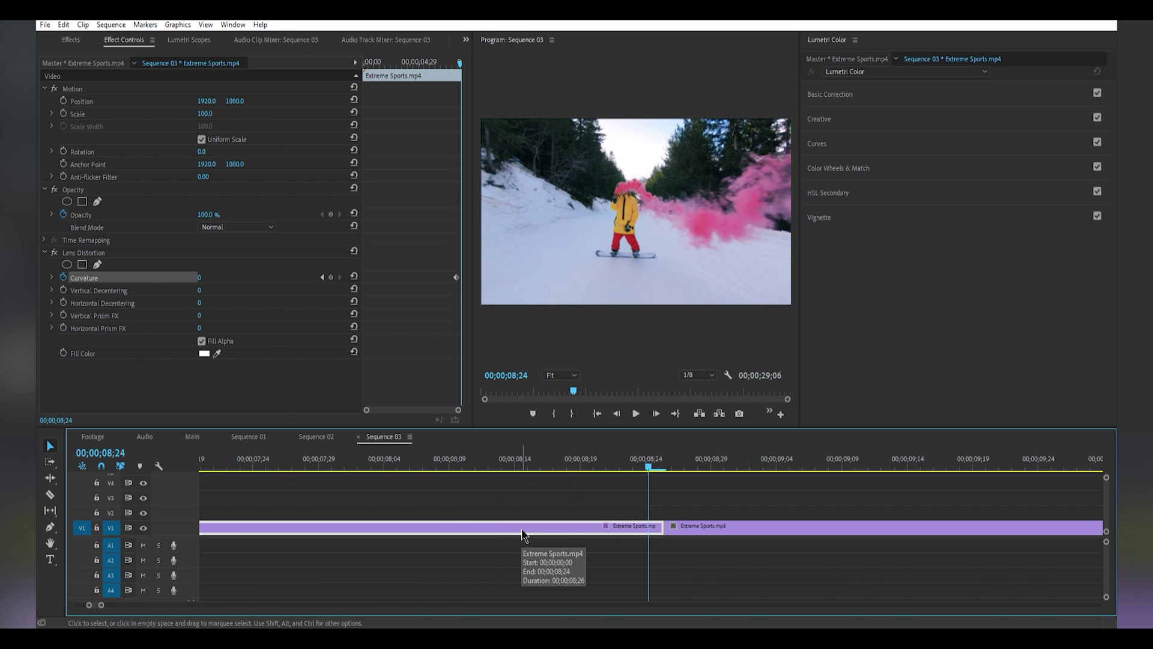
{"action": "key", "text": "Right"}
{"action": "key", "text": "Right"}
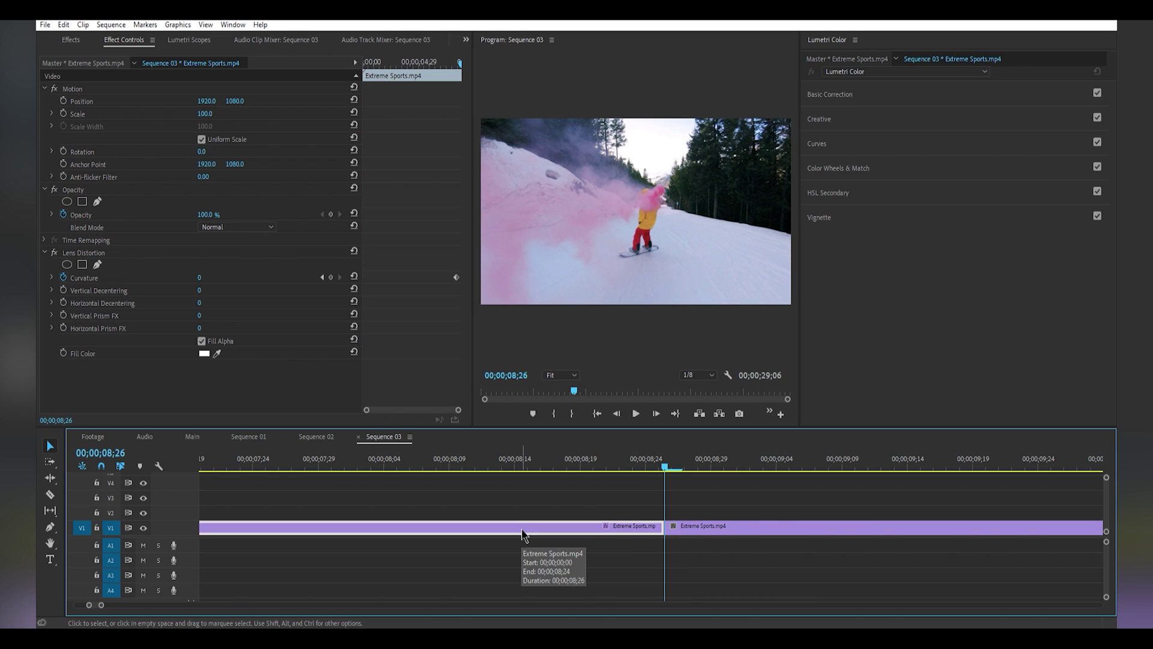
{"action": "left_click", "coordinate": [331, 277]}
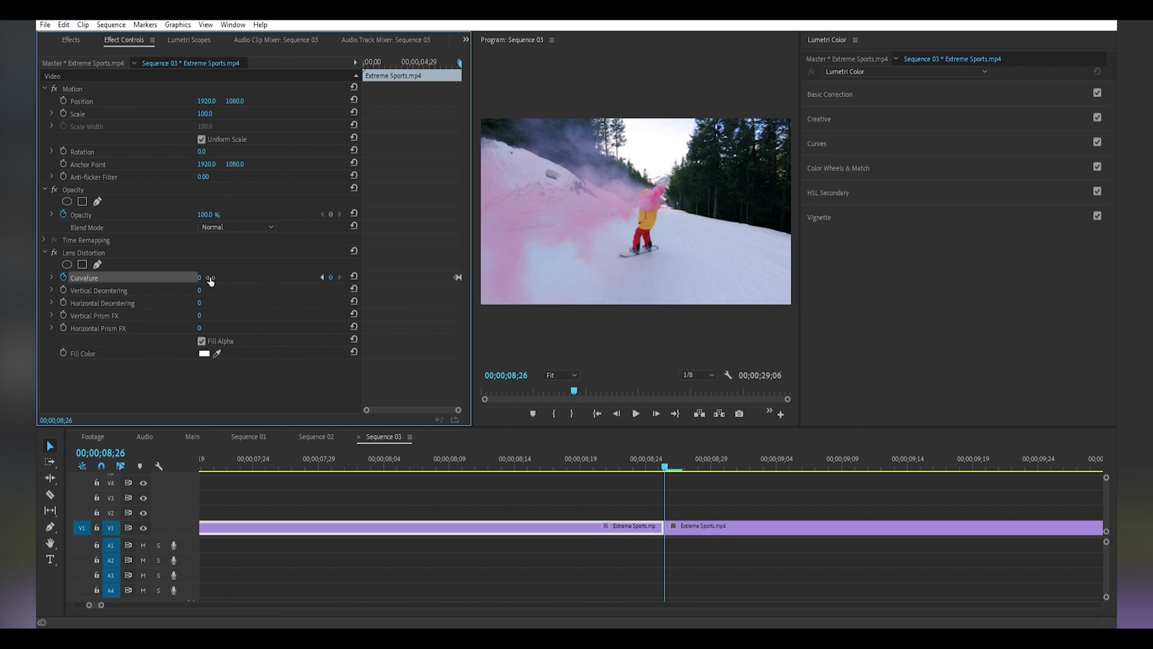
{"action": "left_click", "coordinate": [200, 278]}
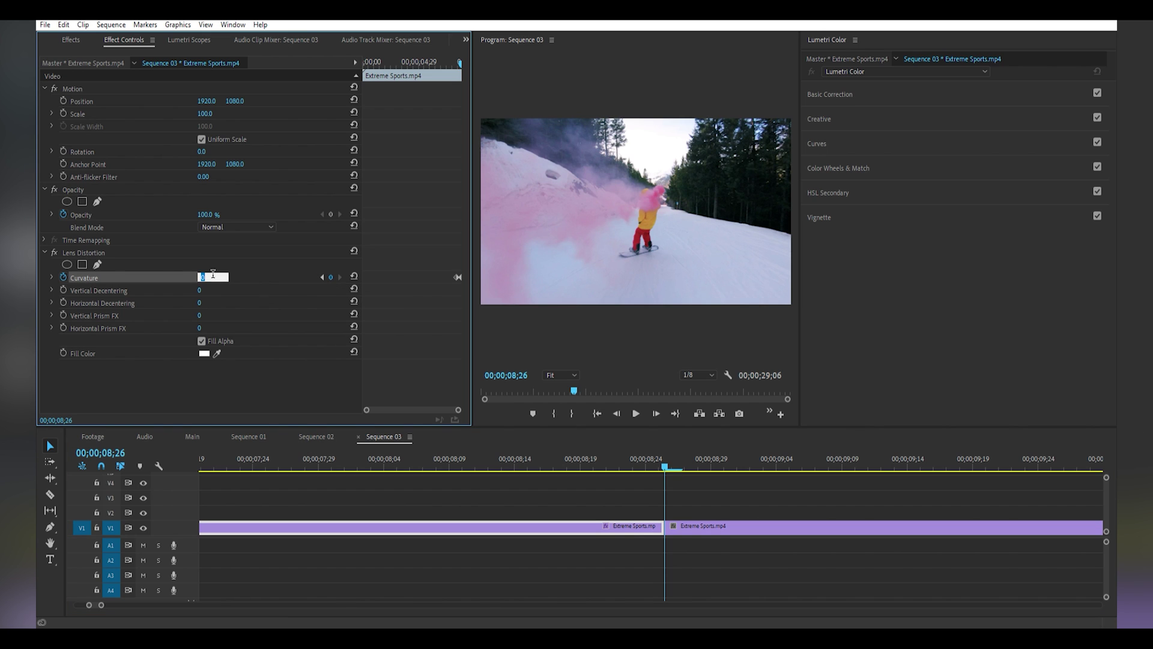
{"action": "type", "text": "-60"}
{"action": "key", "text": "Return"}
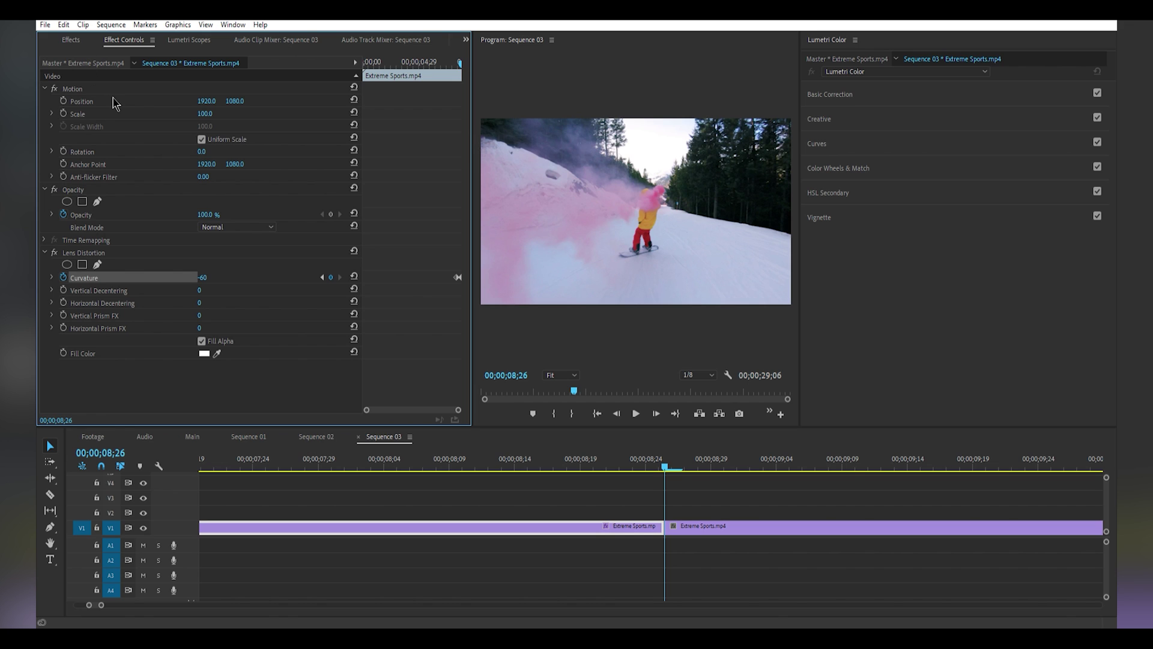
{"action": "left_click", "coordinate": [69, 39]}
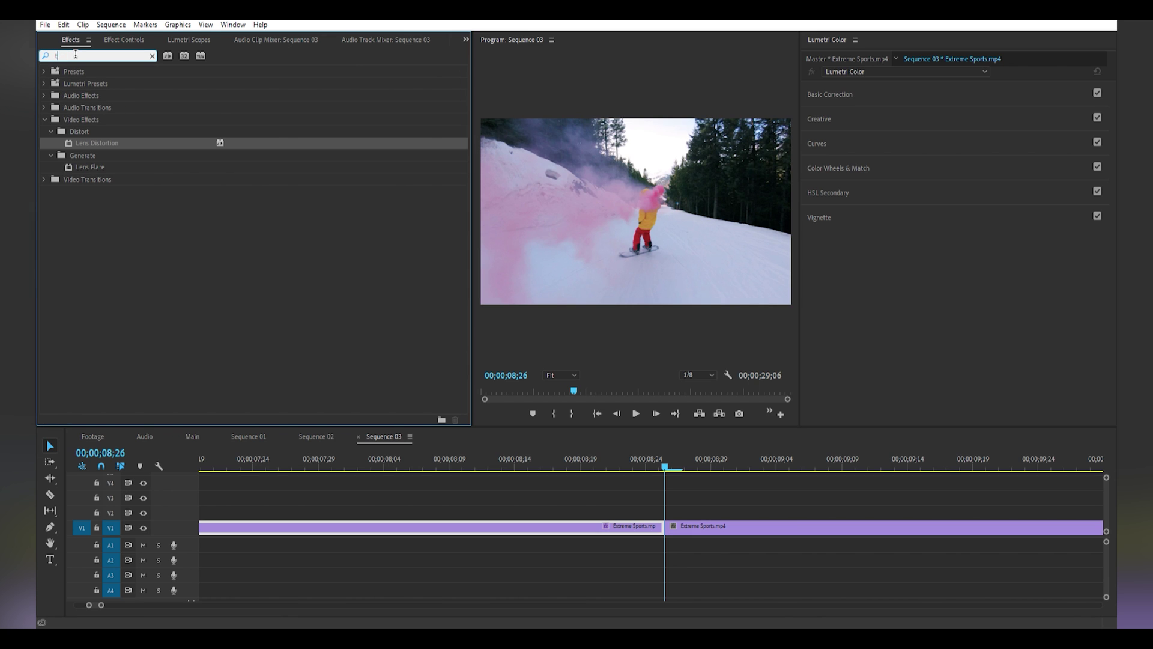
{"action": "type", "text": "ransfor"}
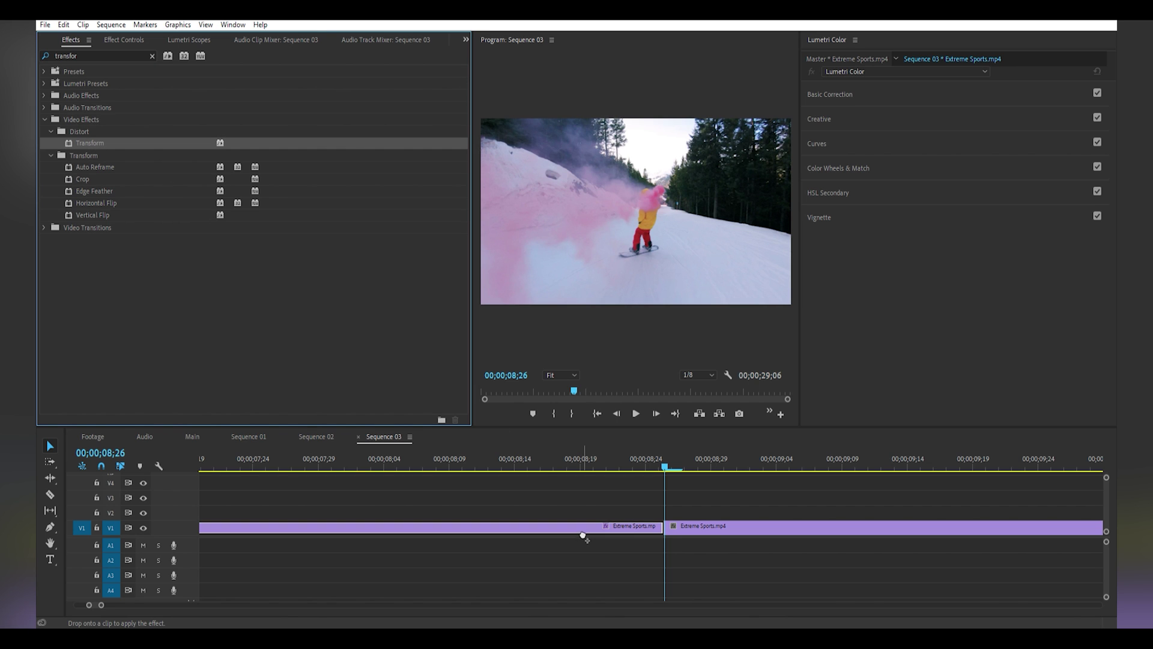
Apply the Transform effect to the first Extreme Sports clip.
{"action": "left_click_drag", "start_coordinate": [93, 148], "coordinate": [585, 532]}
{"action": "key", "text": "j"}
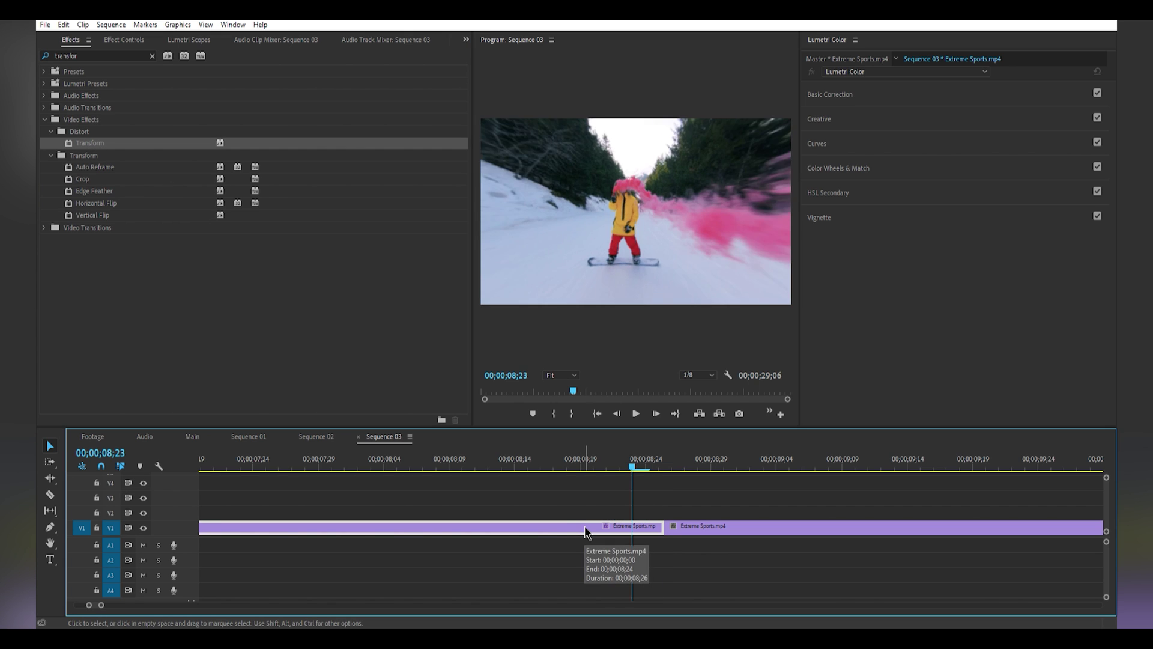
{"action": "left_click", "coordinate": [123, 40]}
{"action": "scroll", "coordinate": [111, 313], "scroll_direction": "down", "scroll_amount": 5}
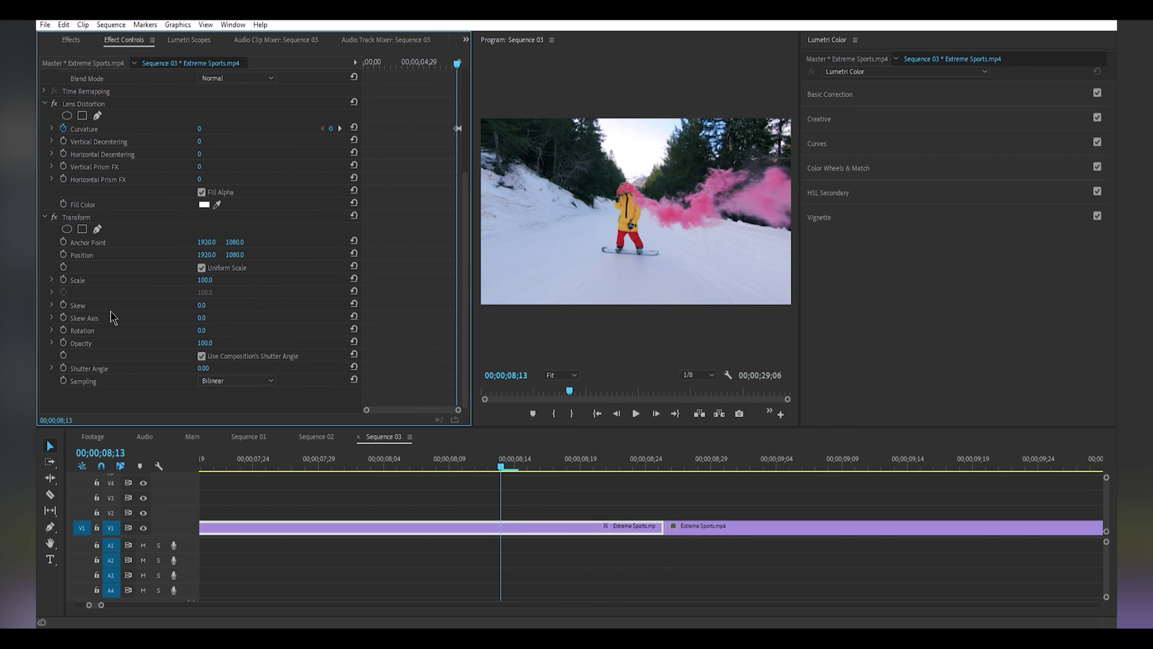
Keyframe Transform Scale up to 200 at the clip's end and set Shutter Angle to 360.
{"action": "left_click", "coordinate": [64, 280]}
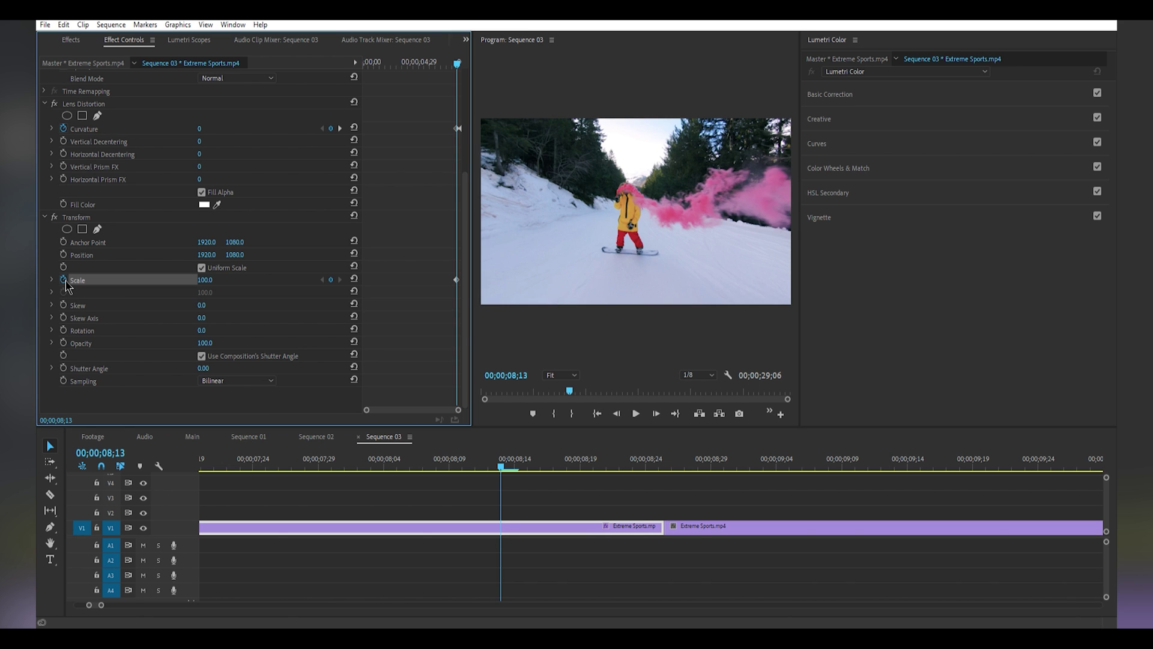
{"action": "left_click", "coordinate": [407, 527]}
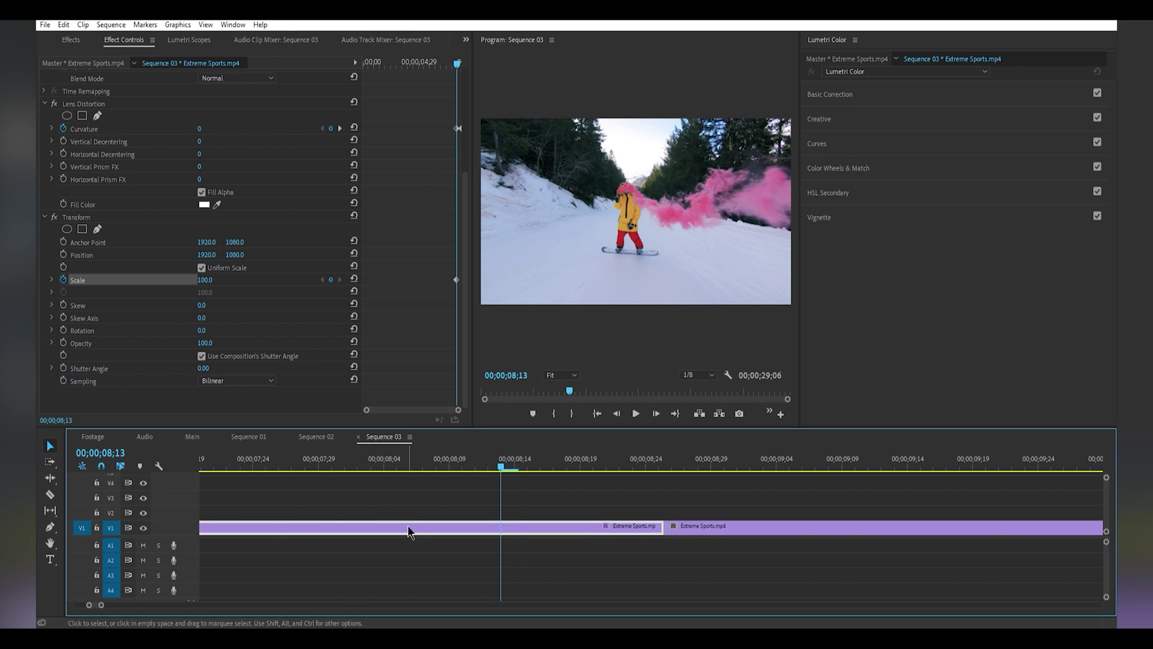
{"action": "key", "text": "Right"}
{"action": "key", "text": "Right"}
{"action": "key", "text": "Right"}
{"action": "key", "text": "Right"}
{"action": "key", "text": "Right"}
{"action": "key", "text": "Right"}
{"action": "key", "text": "Right"}
{"action": "key", "text": "Right"}
{"action": "key", "text": "Right"}
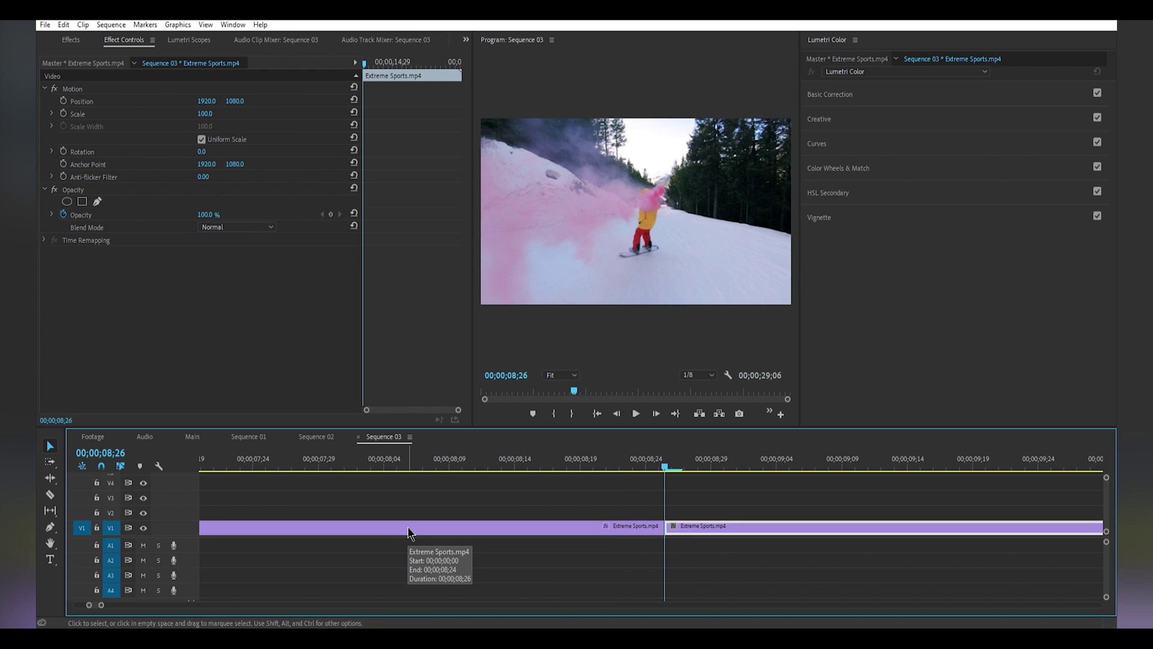
{"action": "scroll", "coordinate": [189, 379], "scroll_direction": "down", "scroll_amount": 1}
{"action": "scroll", "coordinate": [190, 379], "scroll_direction": "down", "scroll_amount": 2}
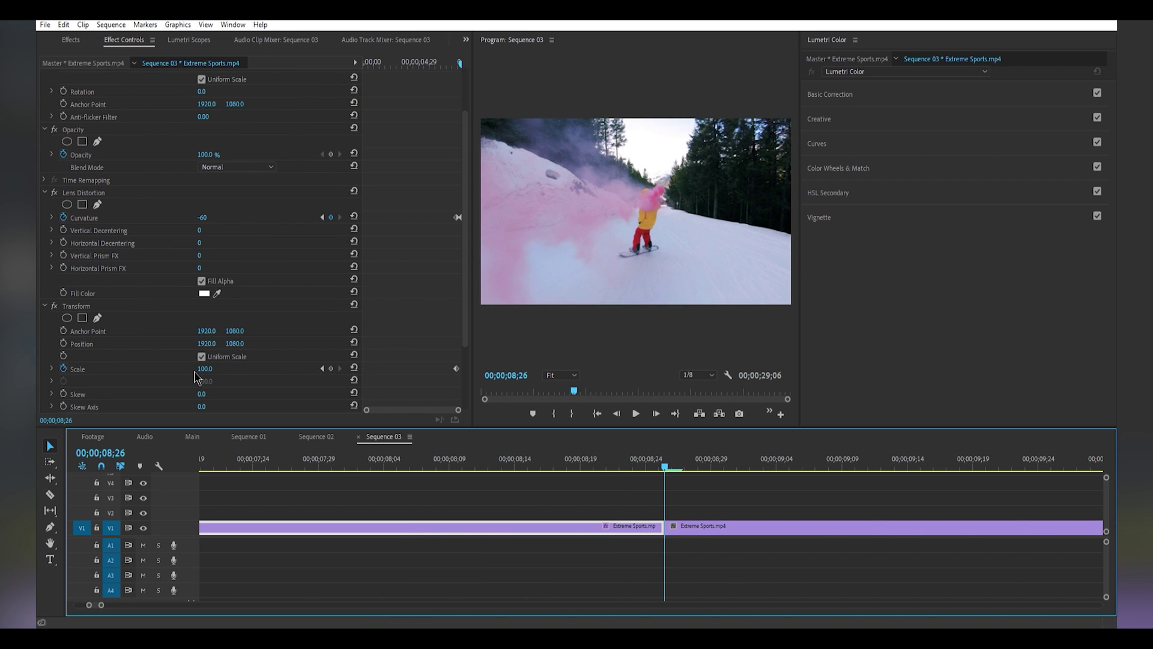
{"action": "left_click", "coordinate": [208, 368]}
{"action": "left_click", "coordinate": [207, 368]}
{"action": "type", "text": "200"}
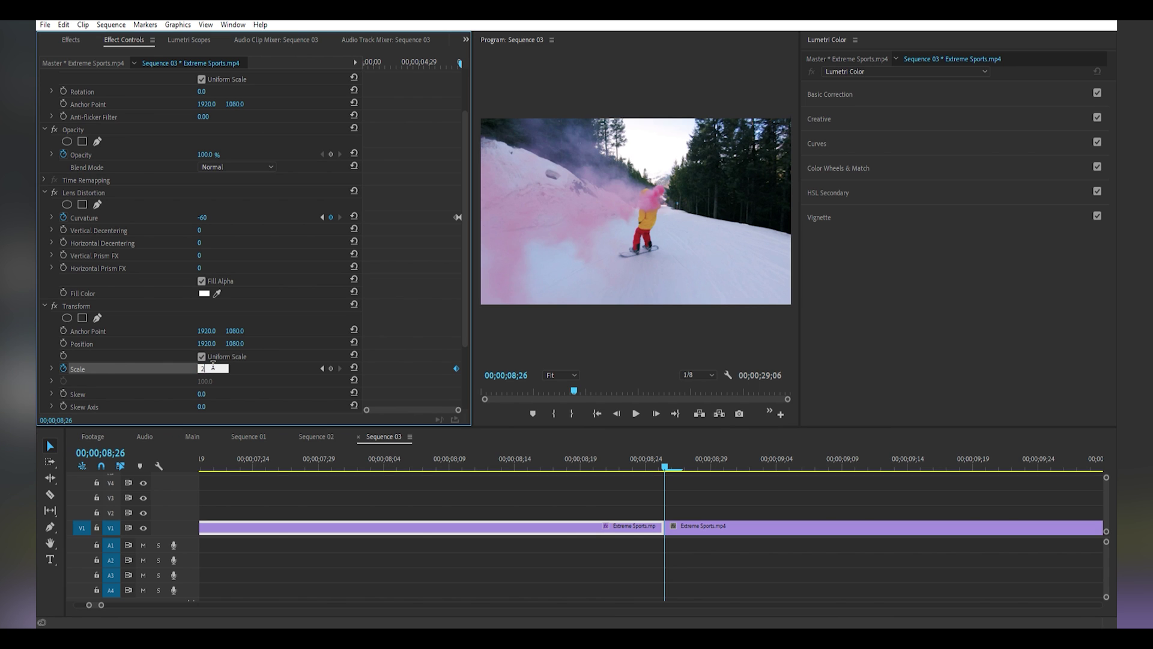
{"action": "key", "text": "Return"}
{"action": "scroll", "coordinate": [212, 370], "scroll_direction": "down", "scroll_amount": 3}
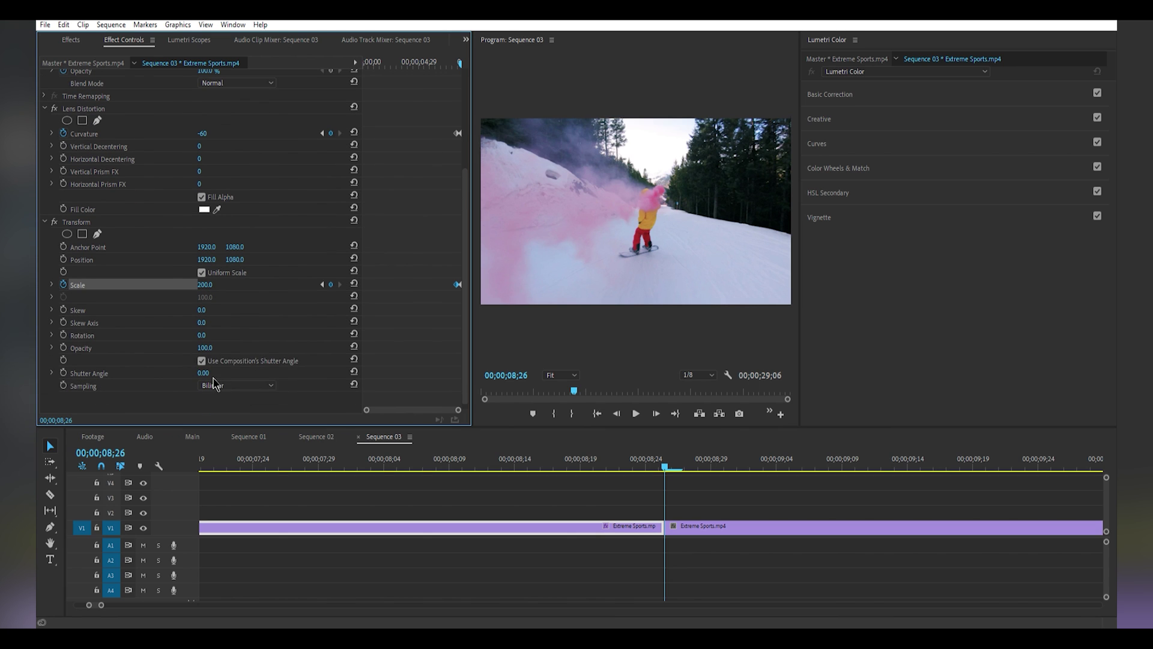
{"action": "left_click", "coordinate": [206, 373]}
{"action": "type", "text": "360"}
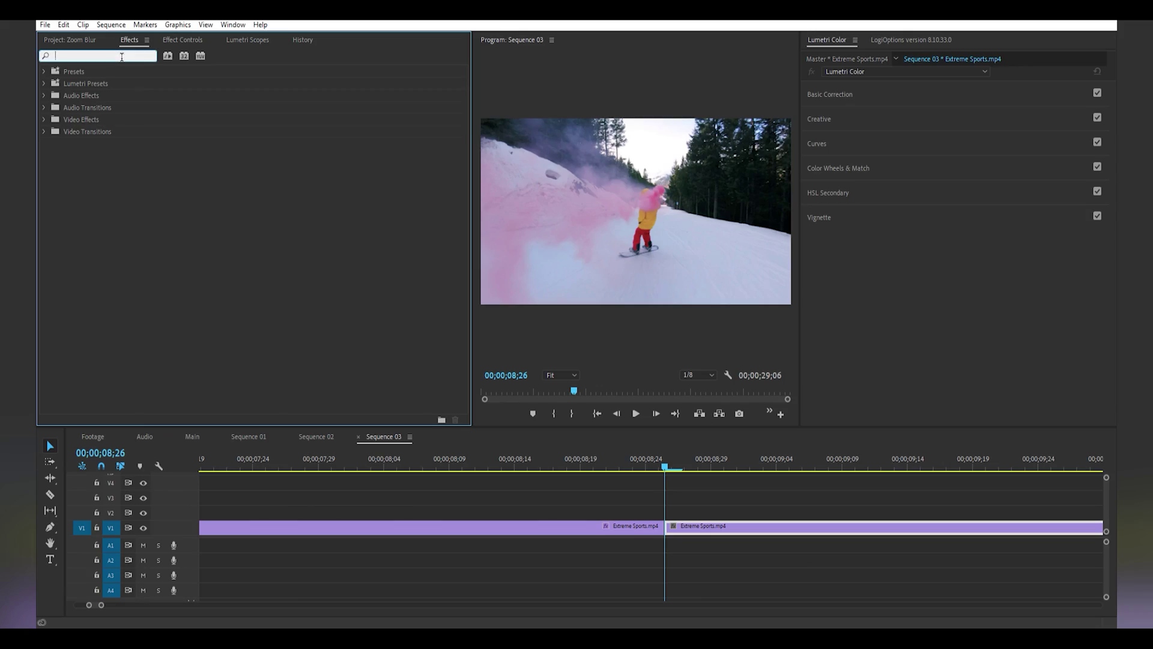
{"action": "type", "text": "lens"}
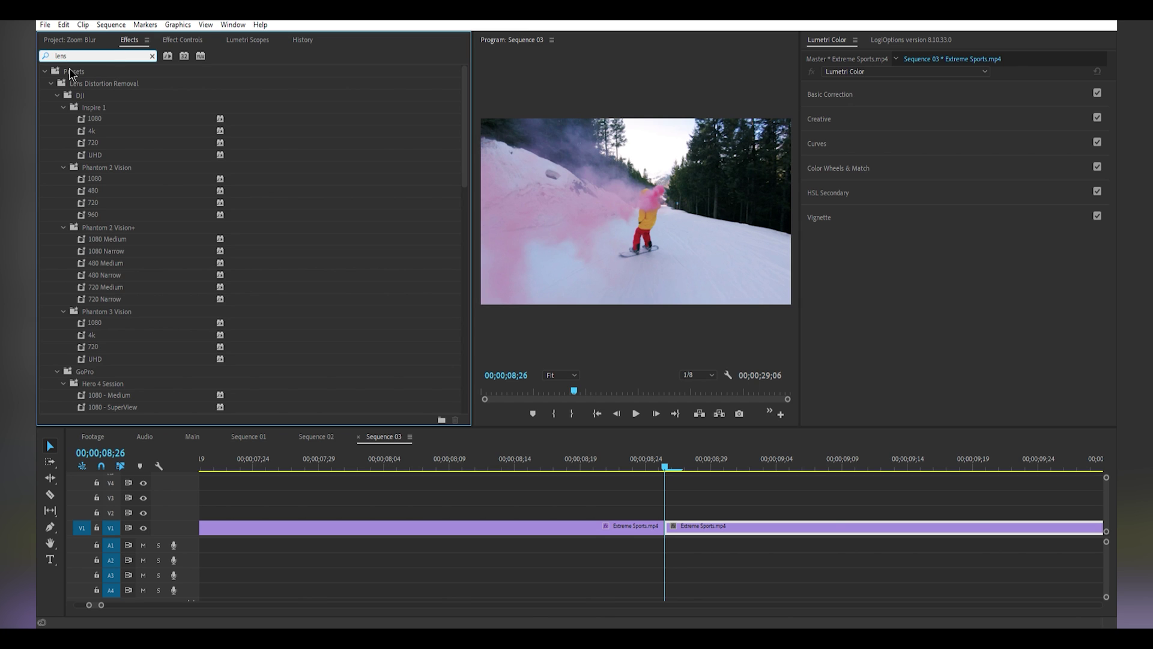
Apply Lens Distortion to the second Extreme Sports clip.
{"action": "left_click", "coordinate": [45, 71]}
{"action": "left_click", "coordinate": [107, 145]}
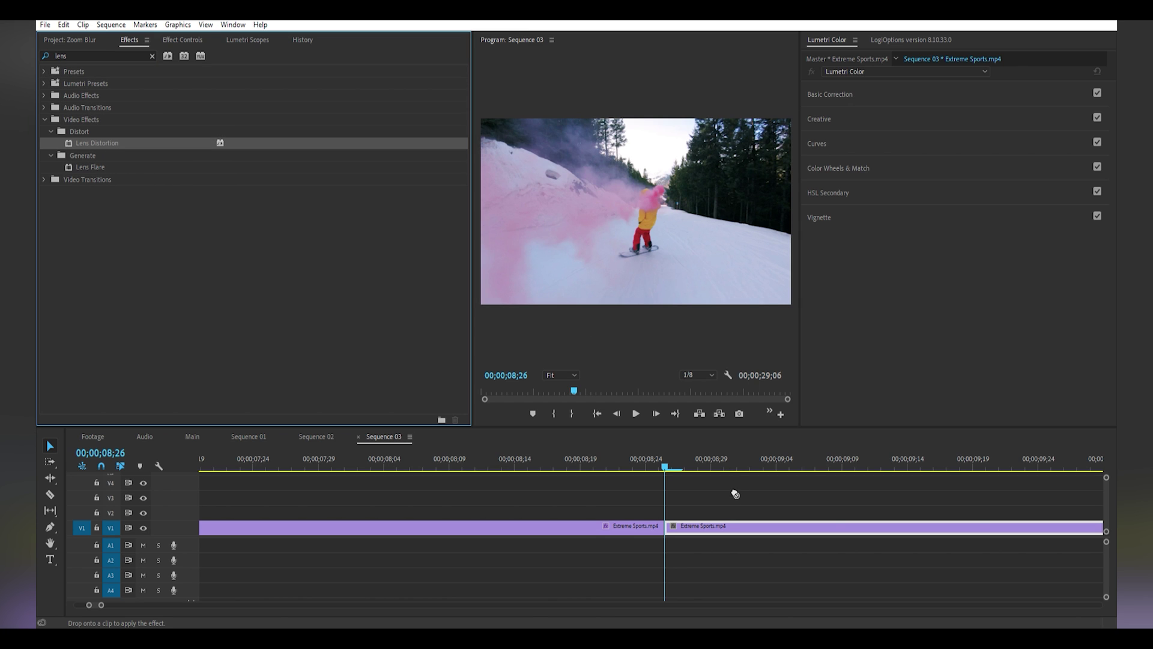
{"action": "left_click_drag", "start_coordinate": [735, 494], "coordinate": [726, 526]}
{"action": "left_click", "coordinate": [191, 45]}
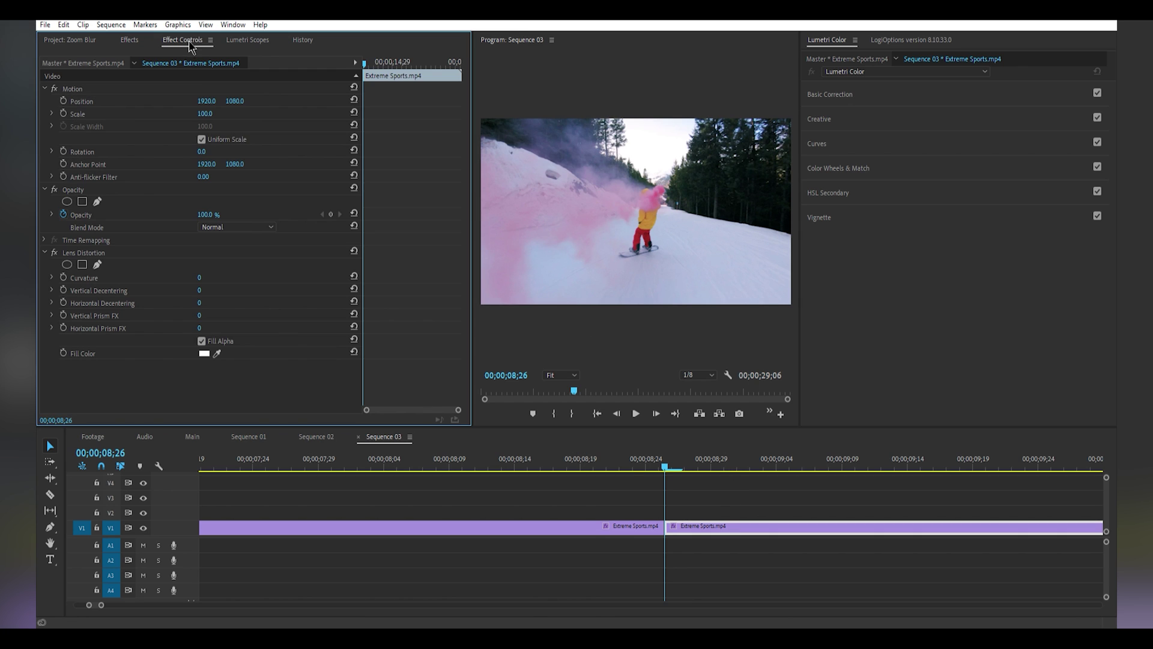
Keyframe the second clip's Curvature at -60 at its start, then move to 09;08.
{"action": "left_click", "coordinate": [200, 277]}
{"action": "type", "text": "-60"}
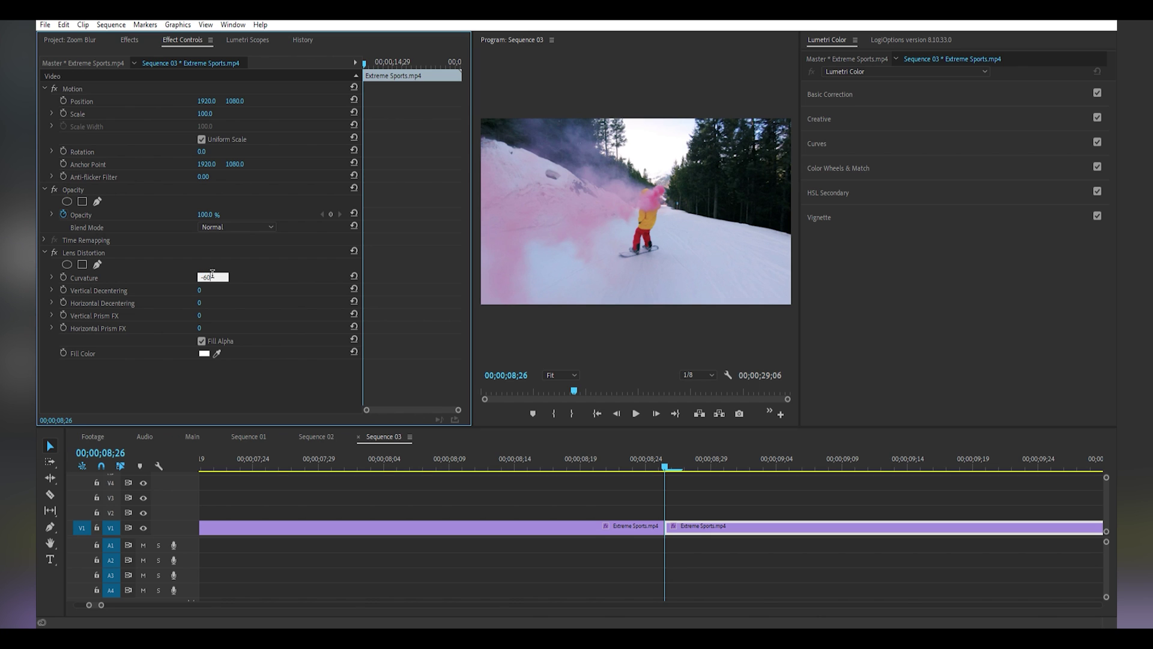
{"action": "key", "text": "Return"}
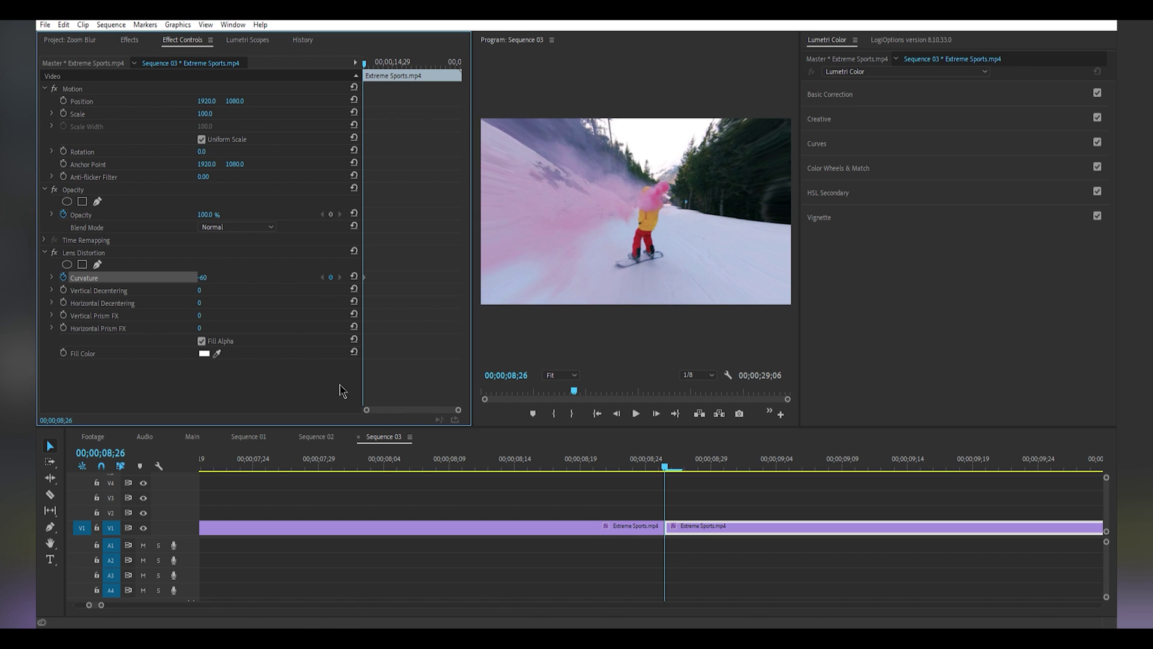
{"action": "left_click", "coordinate": [741, 532]}
{"action": "key", "text": "Right"}
{"action": "key", "text": "Right"}
{"action": "key", "text": "Right"}
{"action": "key", "text": "Right"}
{"action": "key", "text": "Right"}
{"action": "key", "text": "Right"}
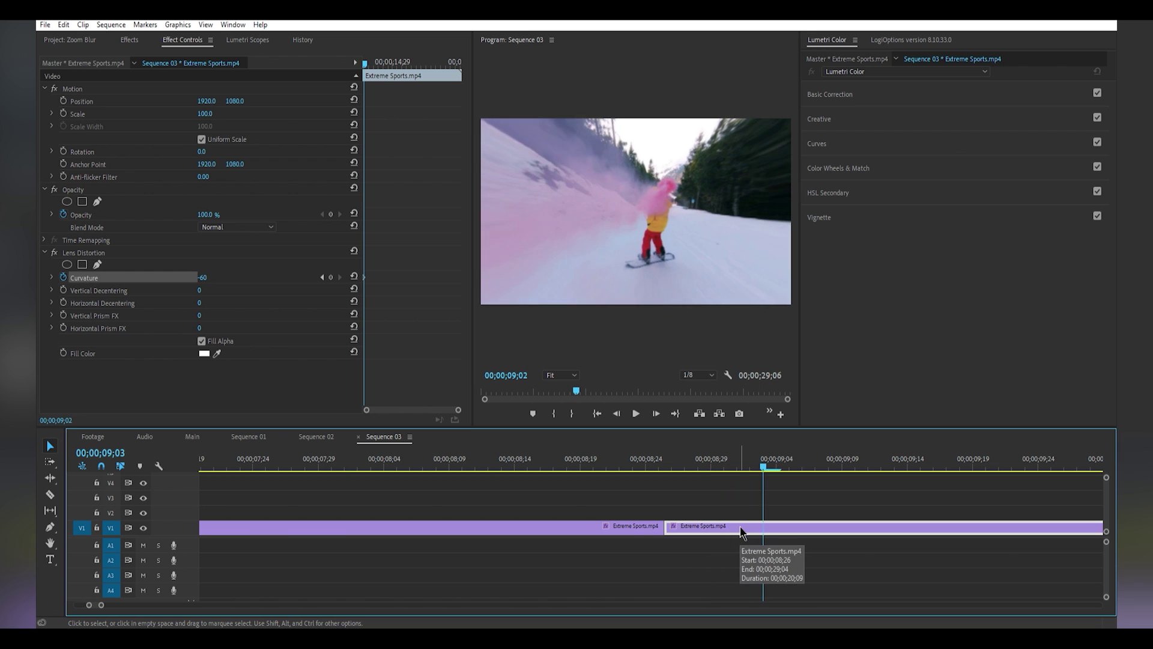
{"action": "key", "text": "Right"}
{"action": "key", "text": "Right"}
{"action": "key", "text": "Right"}
{"action": "key", "text": "Right"}
Reset Curvature to 0 at 09;08 and apply Transform to the second Extreme Sports clip.
{"action": "left_click", "coordinate": [353, 278]}
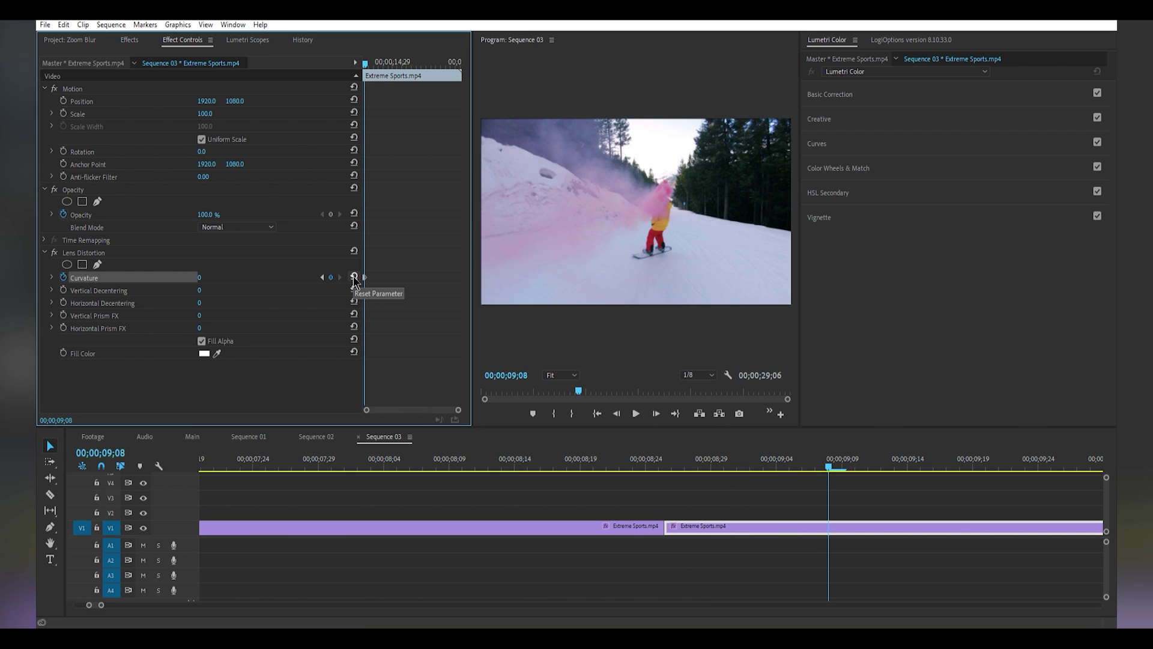
{"action": "left_click", "coordinate": [129, 40]}
{"action": "left_click", "coordinate": [102, 56]}
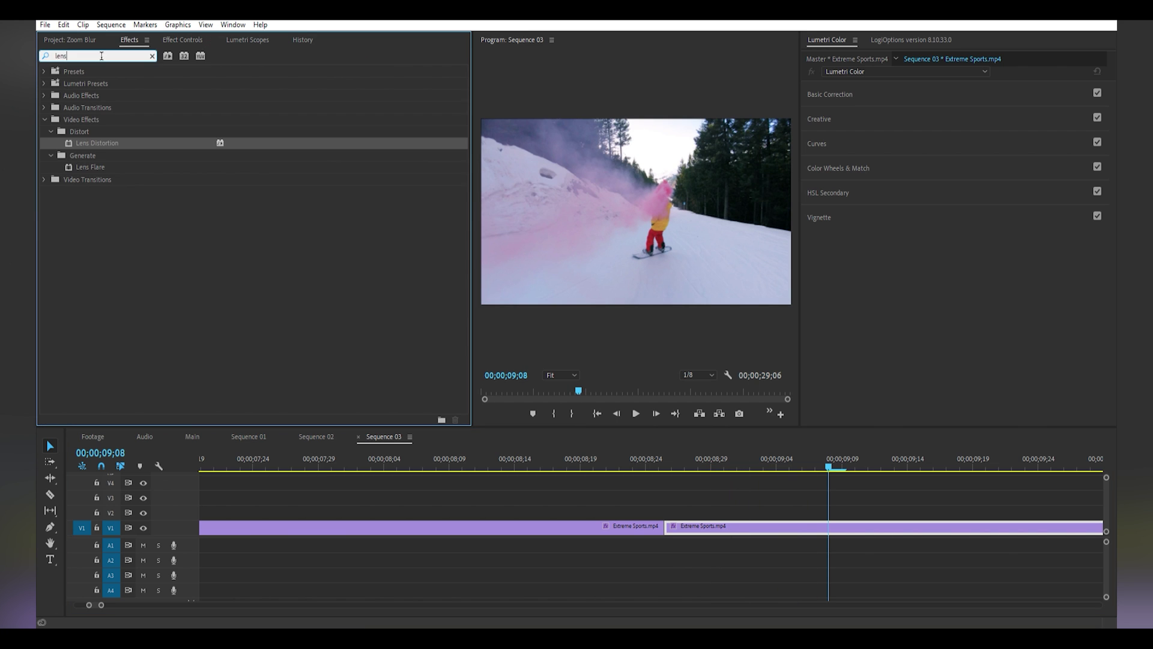
{"action": "type", "text": "transfo"}
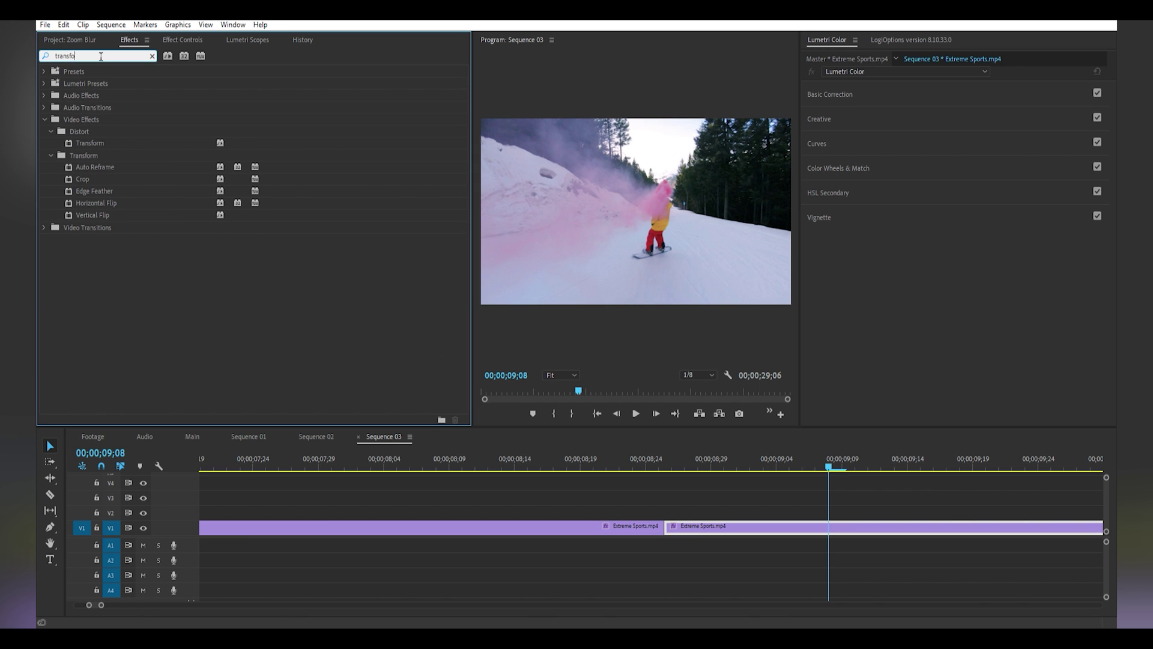
{"action": "left_click_drag", "start_coordinate": [96, 145], "coordinate": [637, 389]}
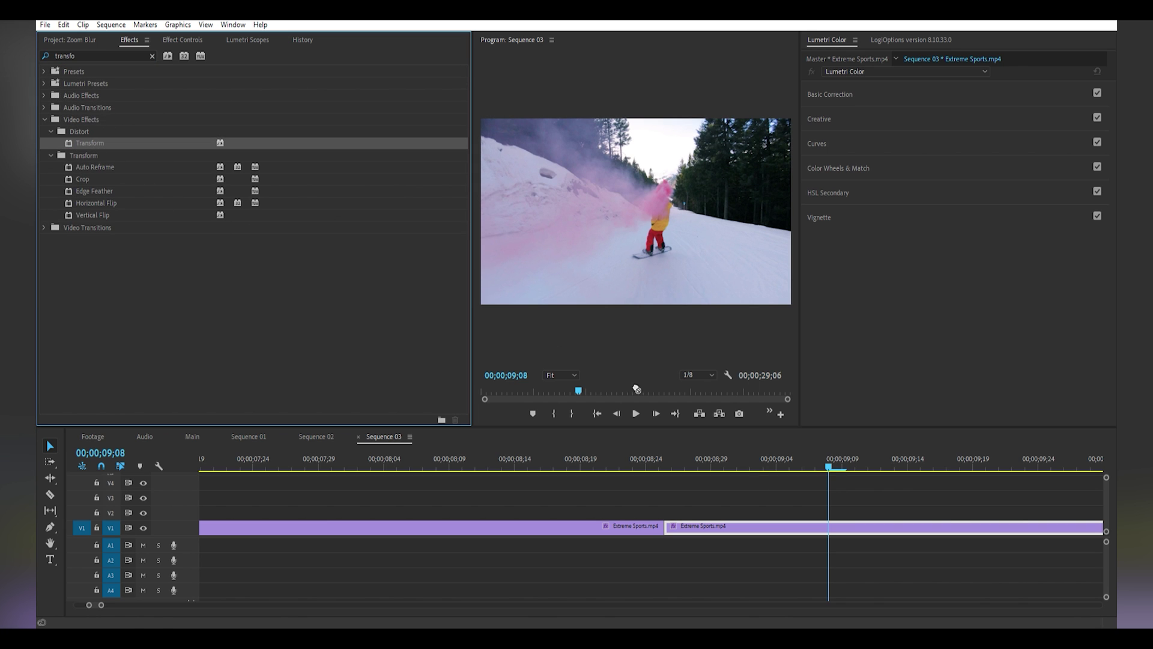
{"action": "left_click_drag", "start_coordinate": [800, 521], "coordinate": [797, 527]}
{"action": "left_click", "coordinate": [787, 522]}
{"action": "key", "text": "Left"}
{"action": "key", "text": "Left"}
{"action": "key", "text": "Left"}
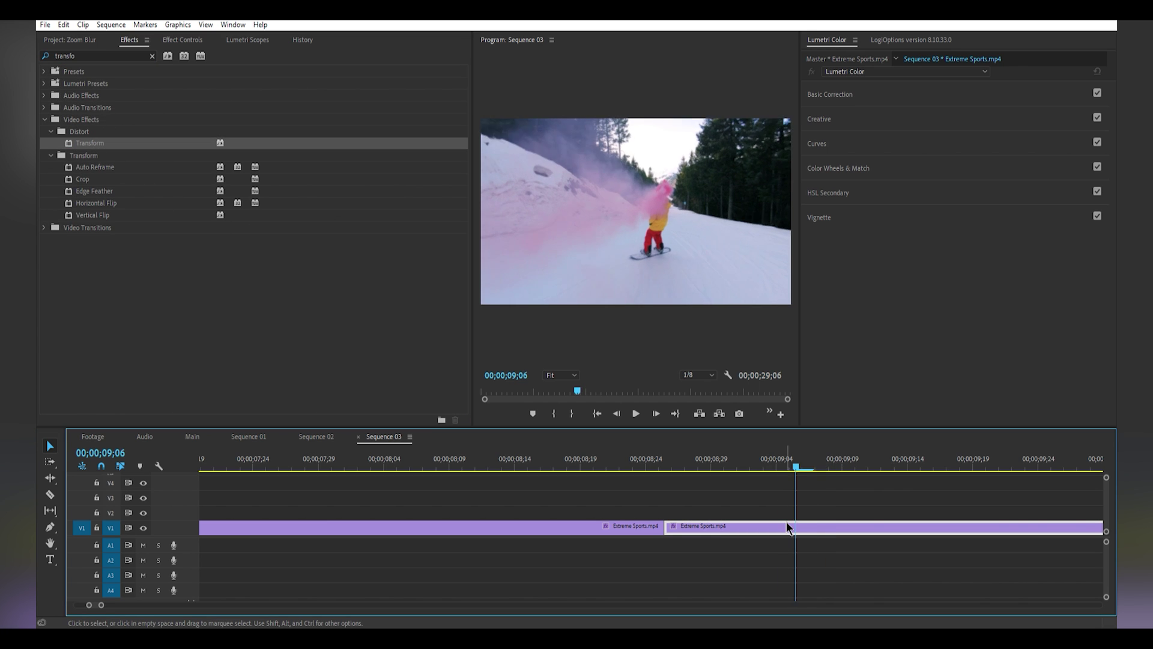
{"action": "key", "text": "Left"}
{"action": "key", "text": "Left"}
{"action": "key", "text": "Left"}
{"action": "key", "text": "Left"}
{"action": "key", "text": "Left"}
{"action": "key", "text": "Left"}
{"action": "key", "text": "Left"}
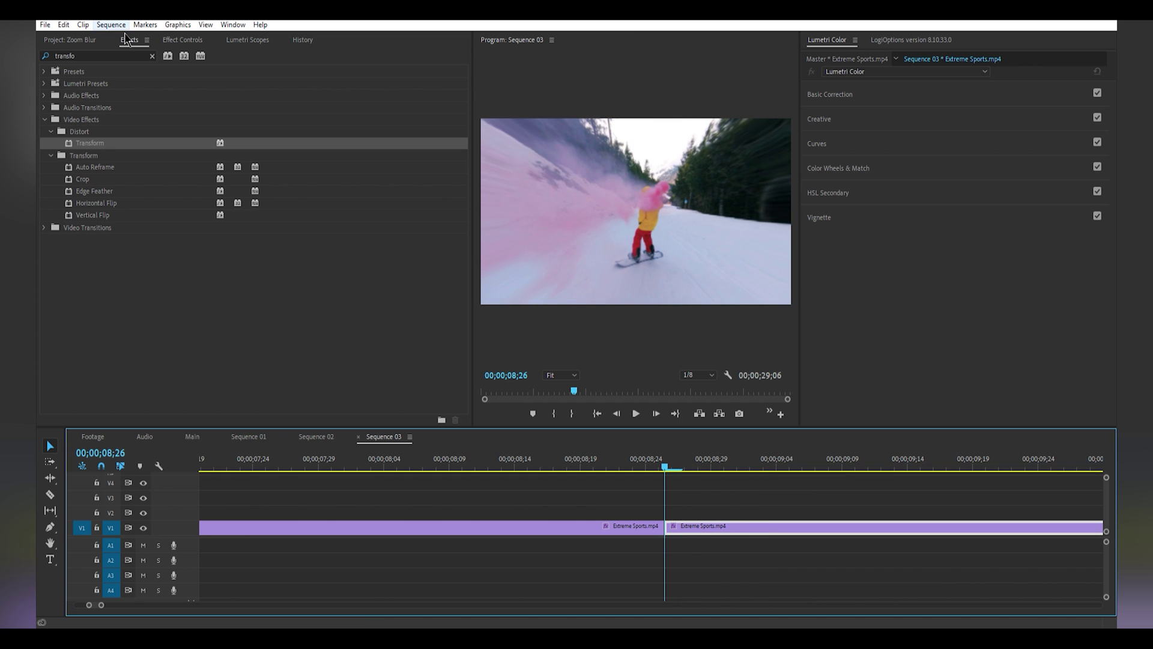
{"action": "left_click", "coordinate": [183, 40]}
{"action": "scroll", "coordinate": [218, 383], "scroll_direction": "down", "scroll_amount": 3}
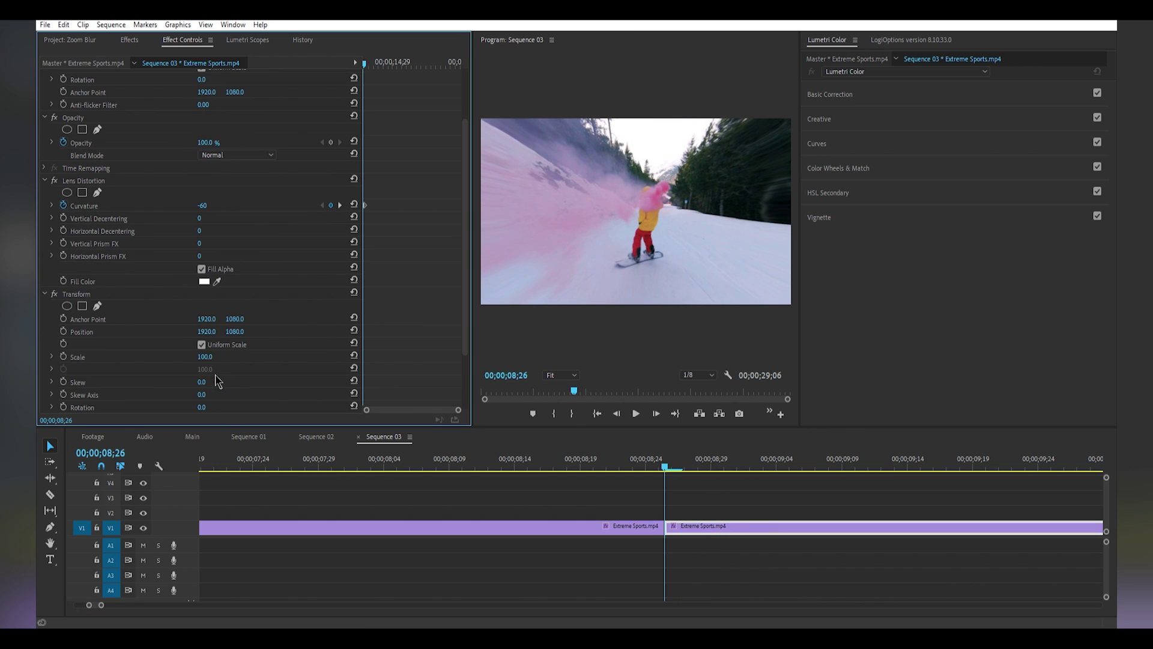
Keyframe the second clip's Scale from 200 back to 100 at 09;08, with Shutter Angle 360.
{"action": "left_click", "coordinate": [210, 298]}
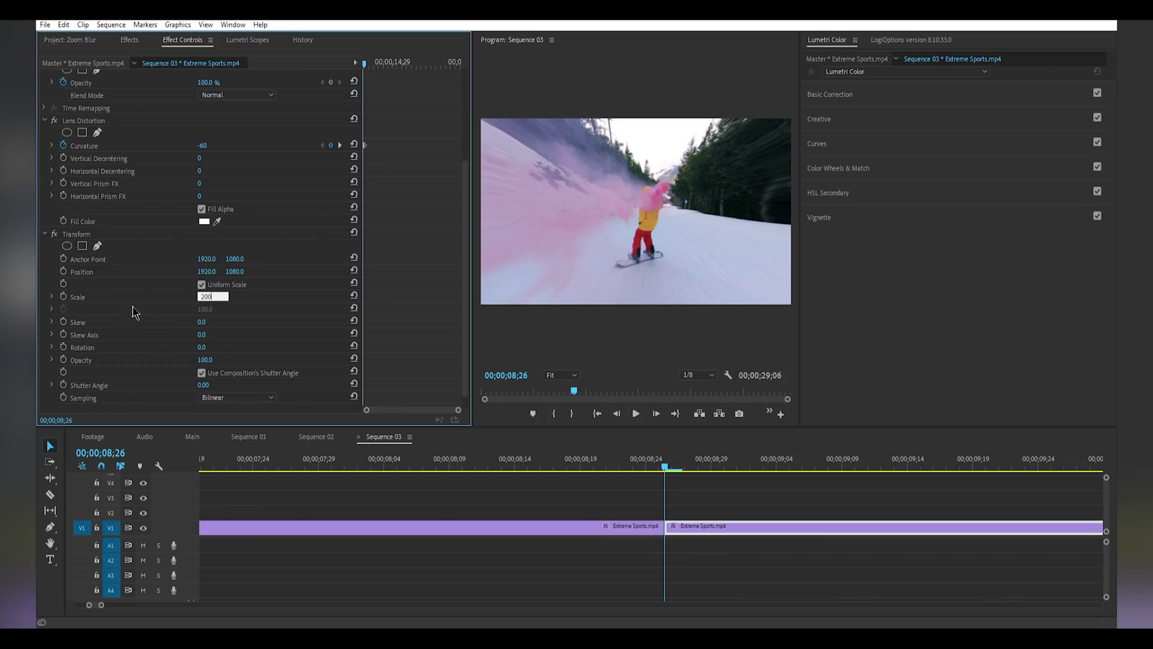
{"action": "key", "text": "Return"}
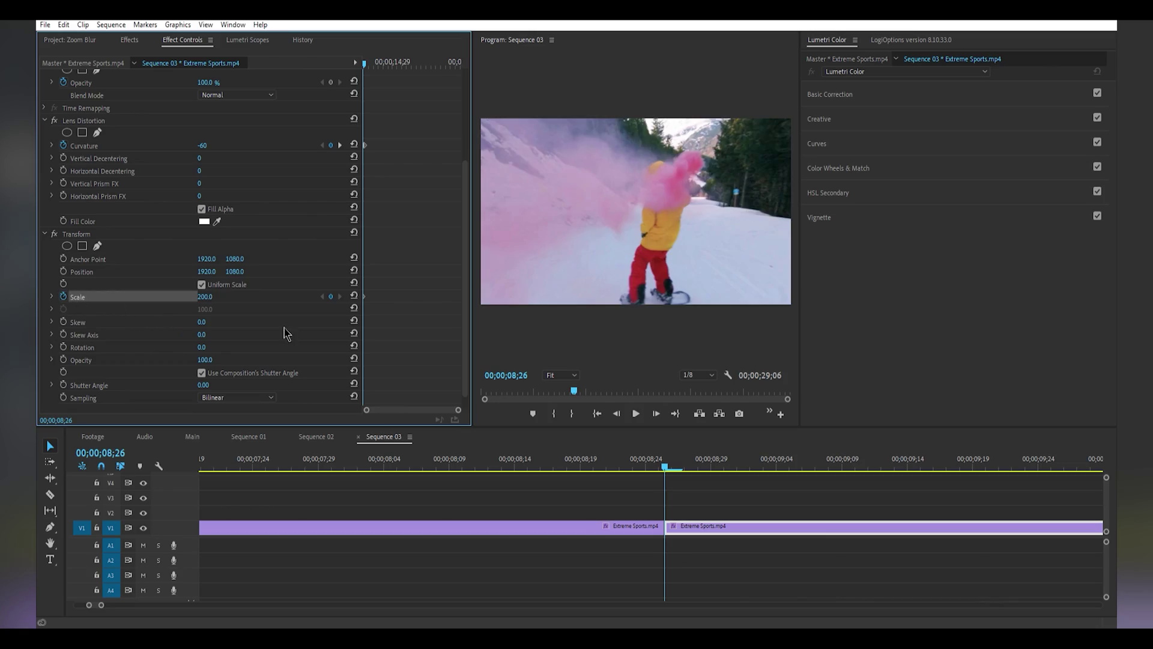
{"action": "left_click", "coordinate": [674, 528]}
{"action": "key", "text": "space"}
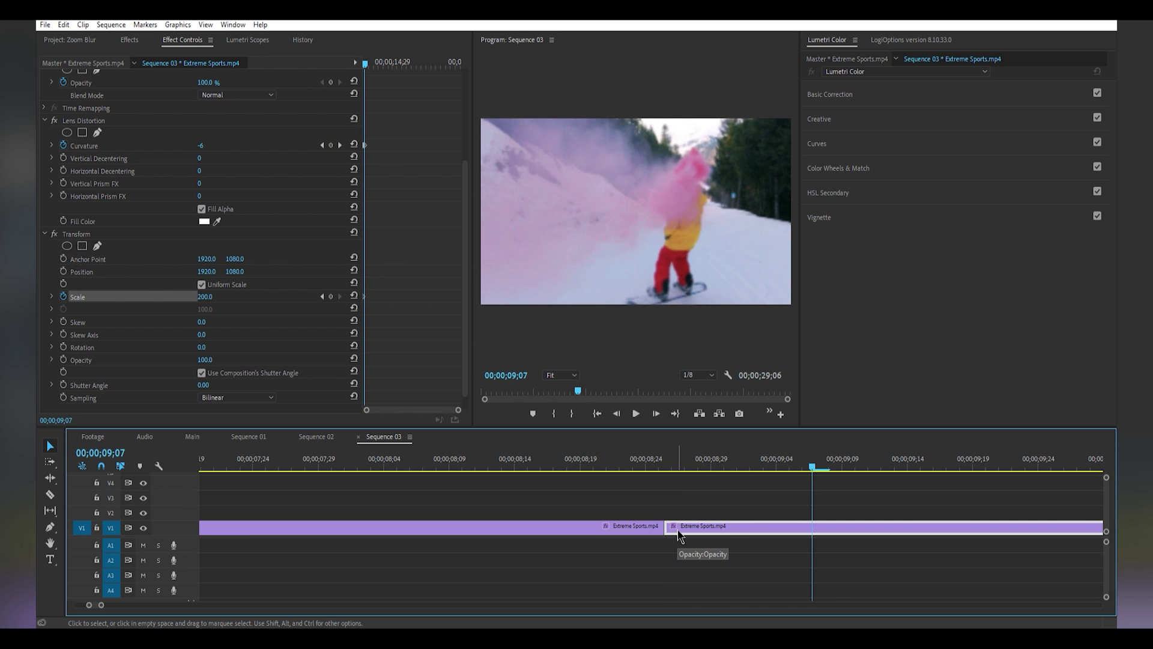
{"action": "left_click", "coordinate": [353, 296]}
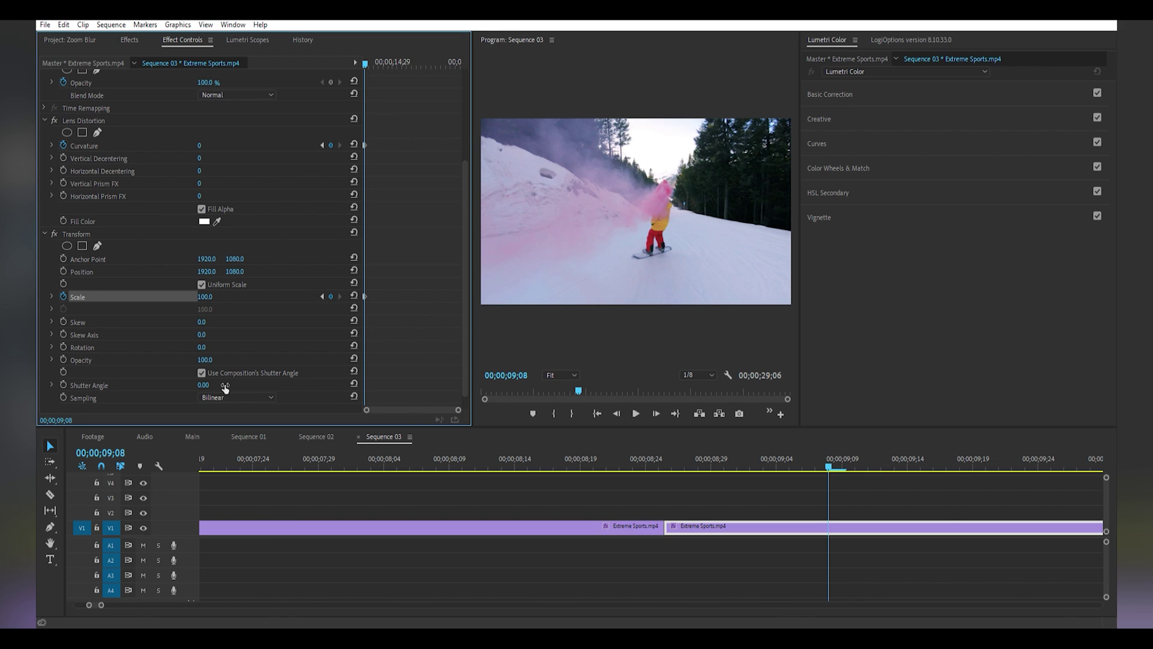
{"action": "left_click", "coordinate": [206, 387]}
{"action": "type", "text": "360"}
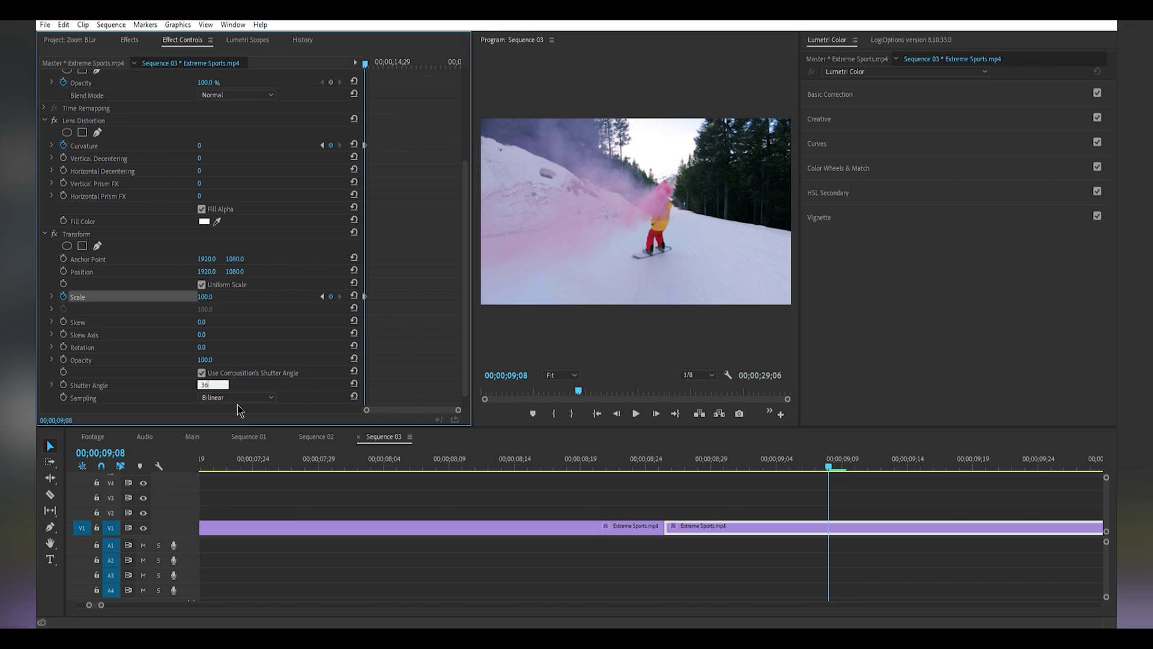
{"action": "type", "text": "0.00"}
{"action": "key", "text": "Return"}
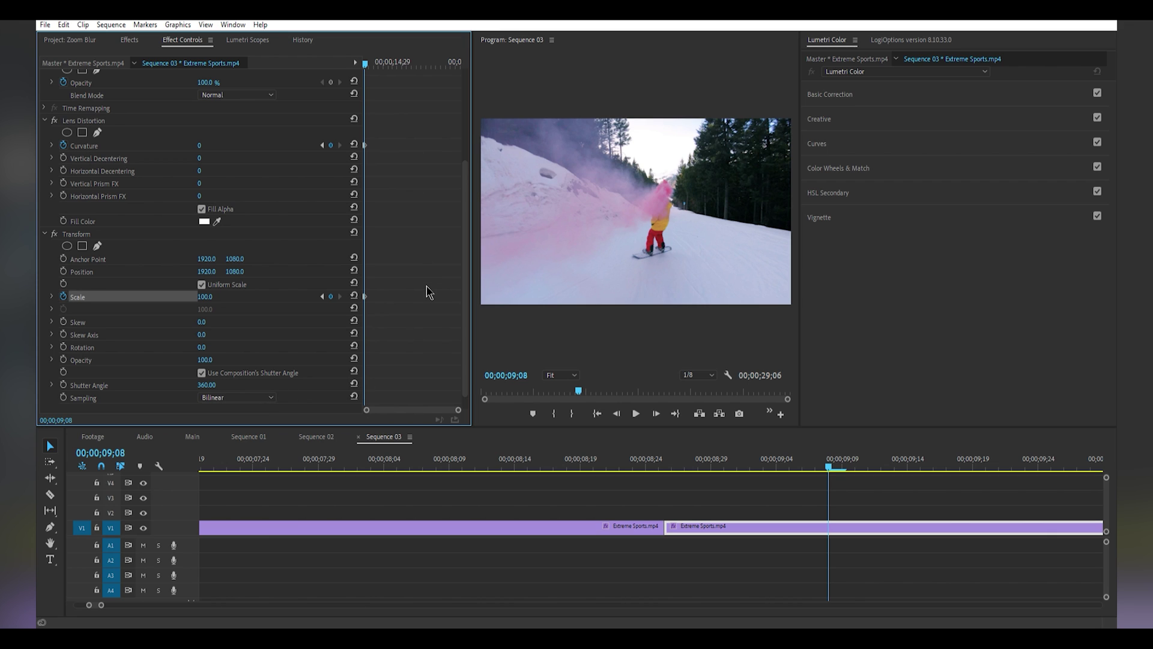
Apply Ease In/Out to the second clip's curvature and scale keyframes.
{"action": "left_click", "coordinate": [410, 139]}
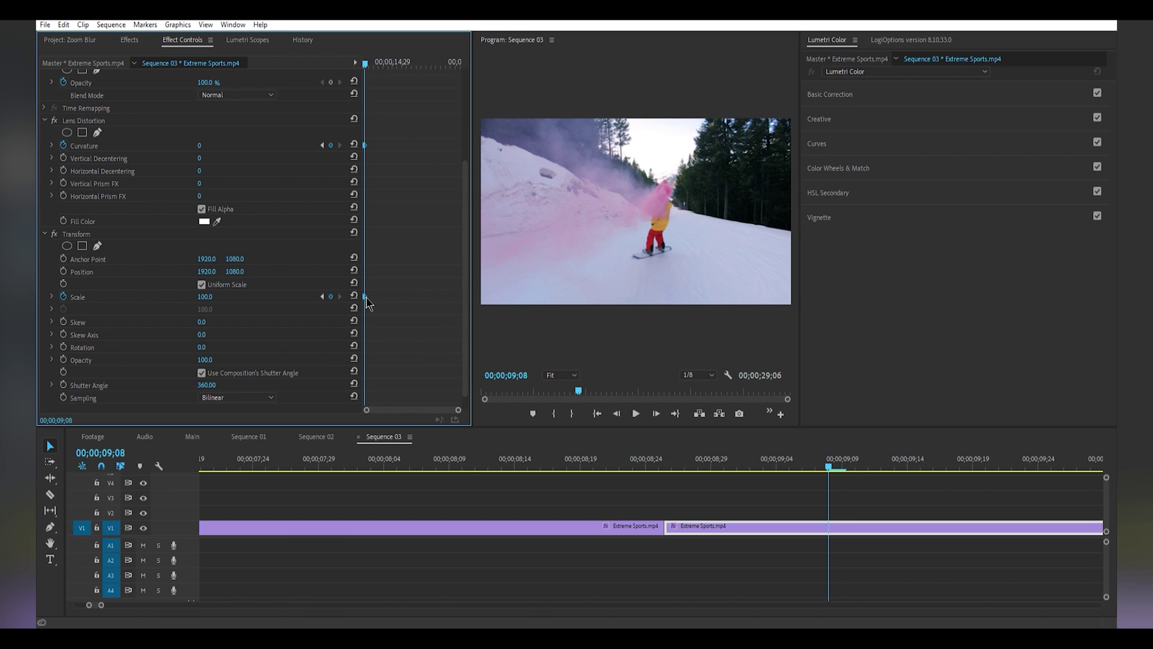
{"action": "right_click", "coordinate": [365, 297]}
{"action": "left_click", "coordinate": [399, 407]}
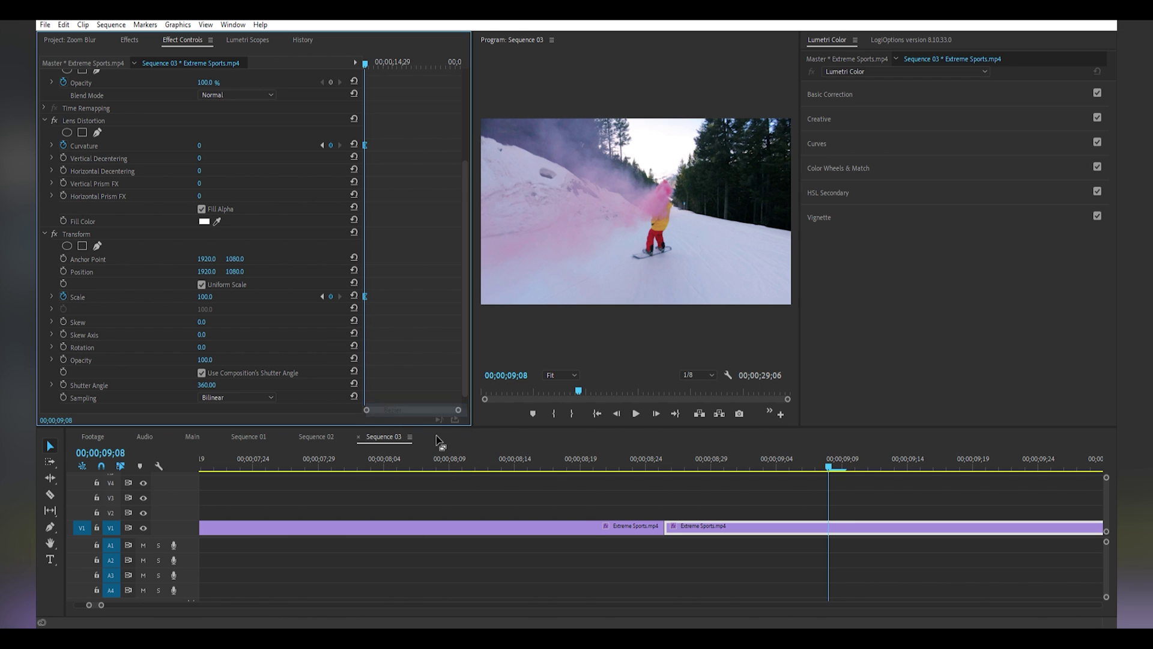
{"action": "left_click", "coordinate": [595, 527]}
{"action": "scroll", "coordinate": [392, 185], "scroll_direction": "down", "scroll_amount": 1}
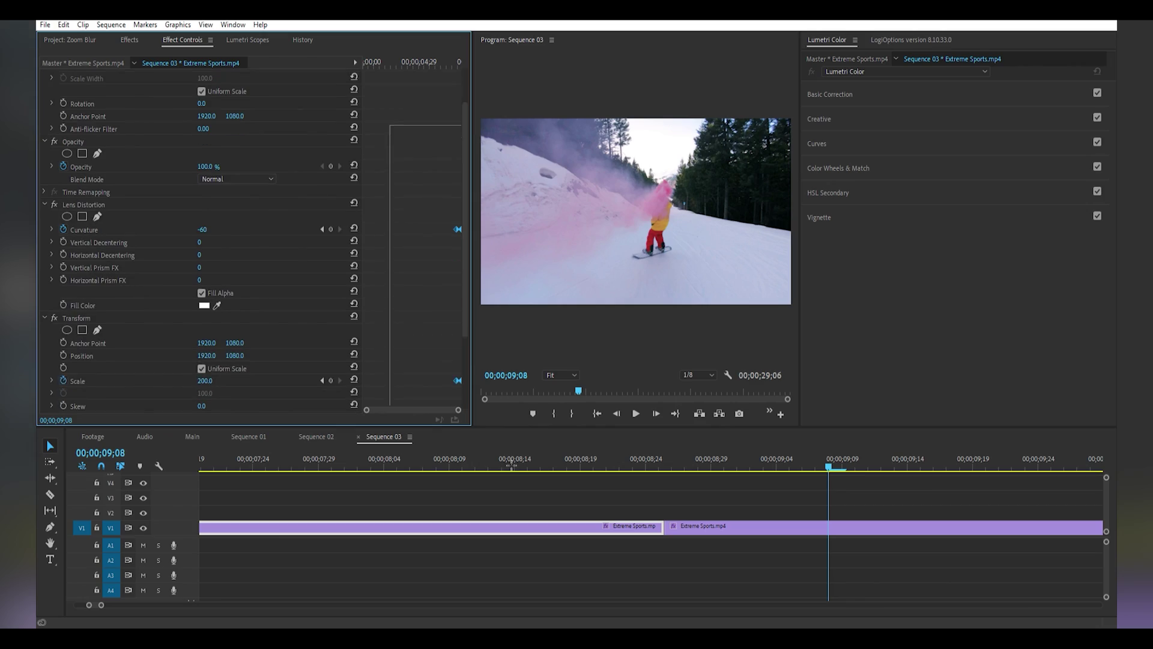
Change the interpolation of the first clip's Scale and Curvature keyframes.
{"action": "right_click", "coordinate": [458, 380]}
{"action": "left_click", "coordinate": [493, 490]}
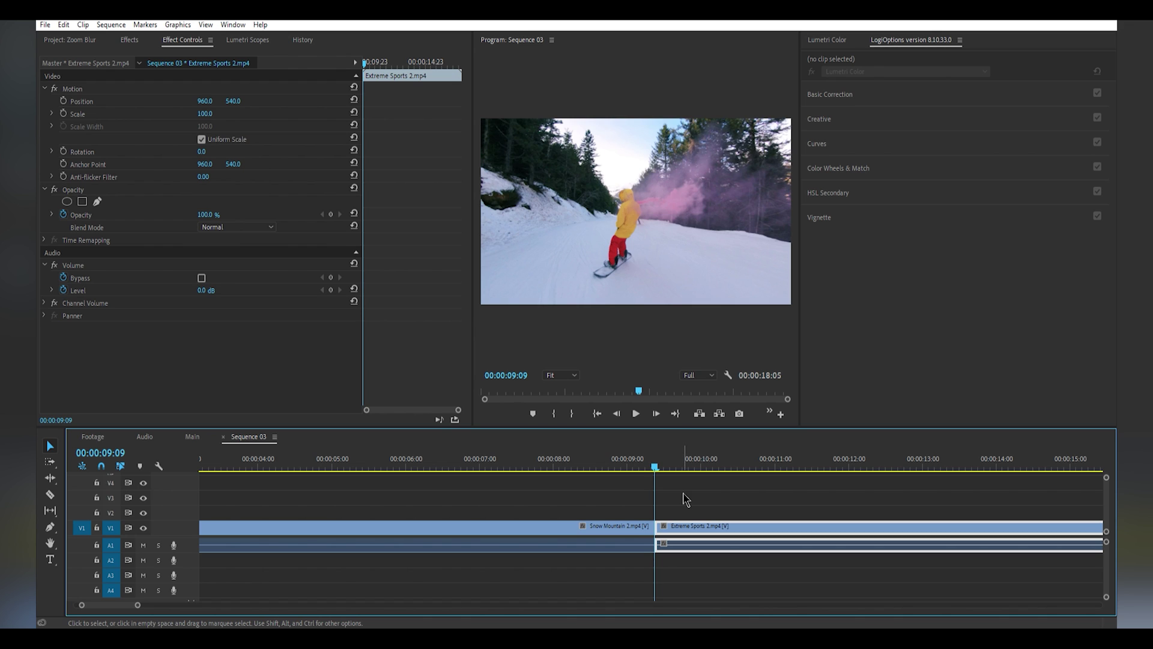
Create a new adjustment layer from the Project panel.
{"action": "left_click", "coordinate": [85, 41]}
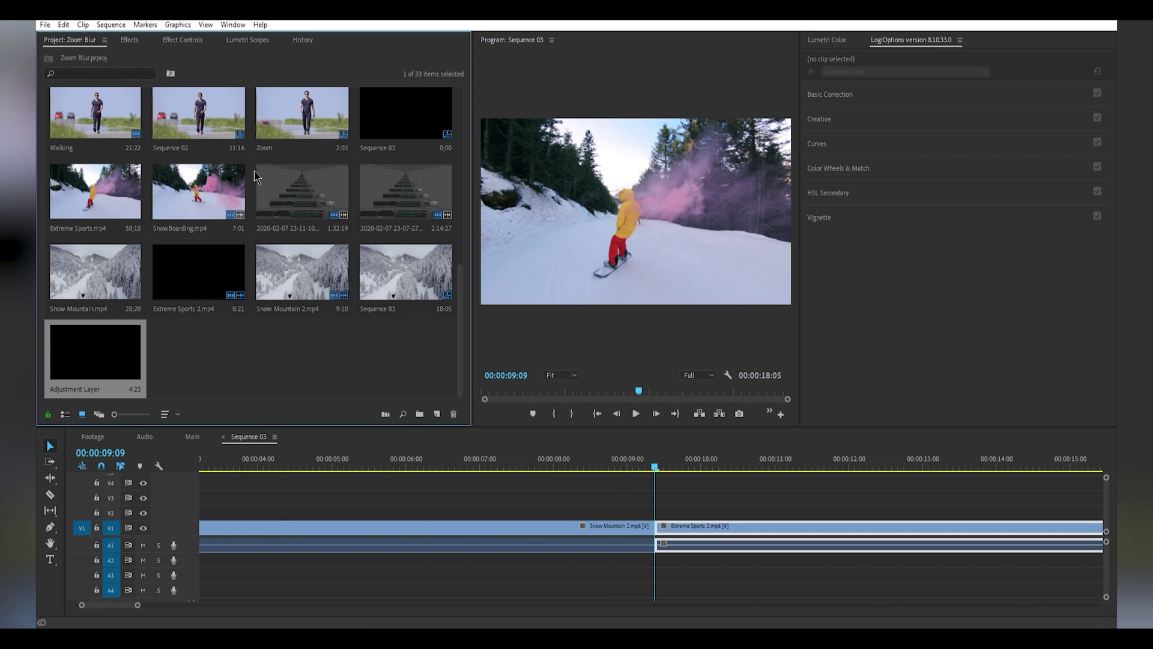
{"action": "left_click", "coordinate": [436, 413]}
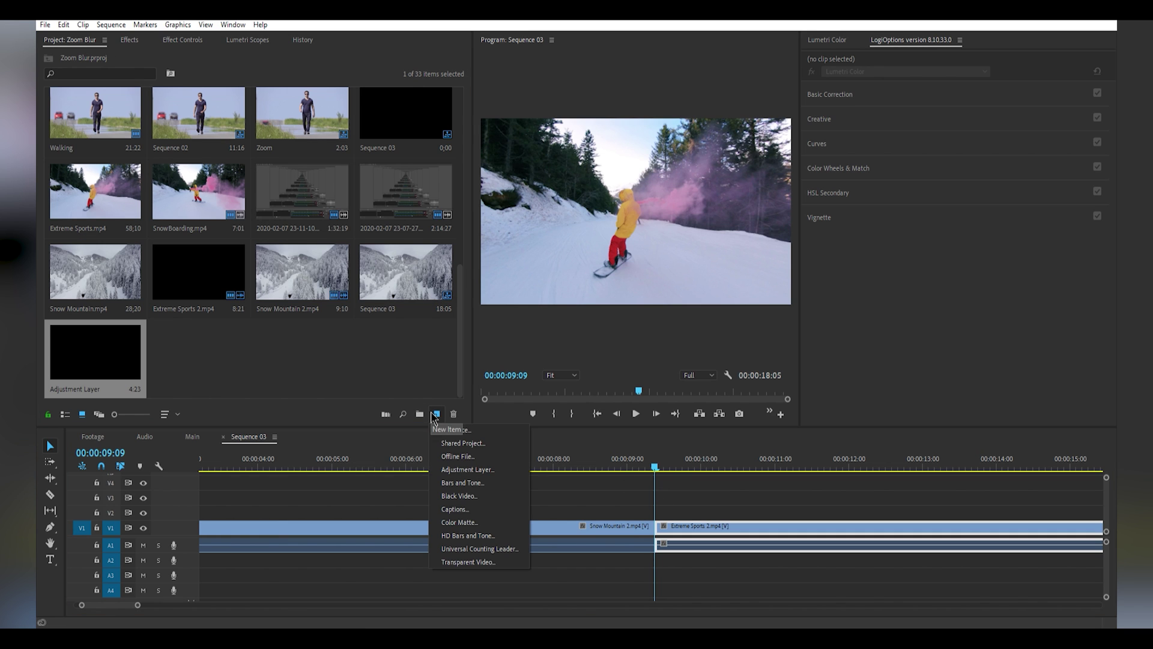
{"action": "left_click", "coordinate": [473, 470]}
{"action": "left_click", "coordinate": [592, 367]}
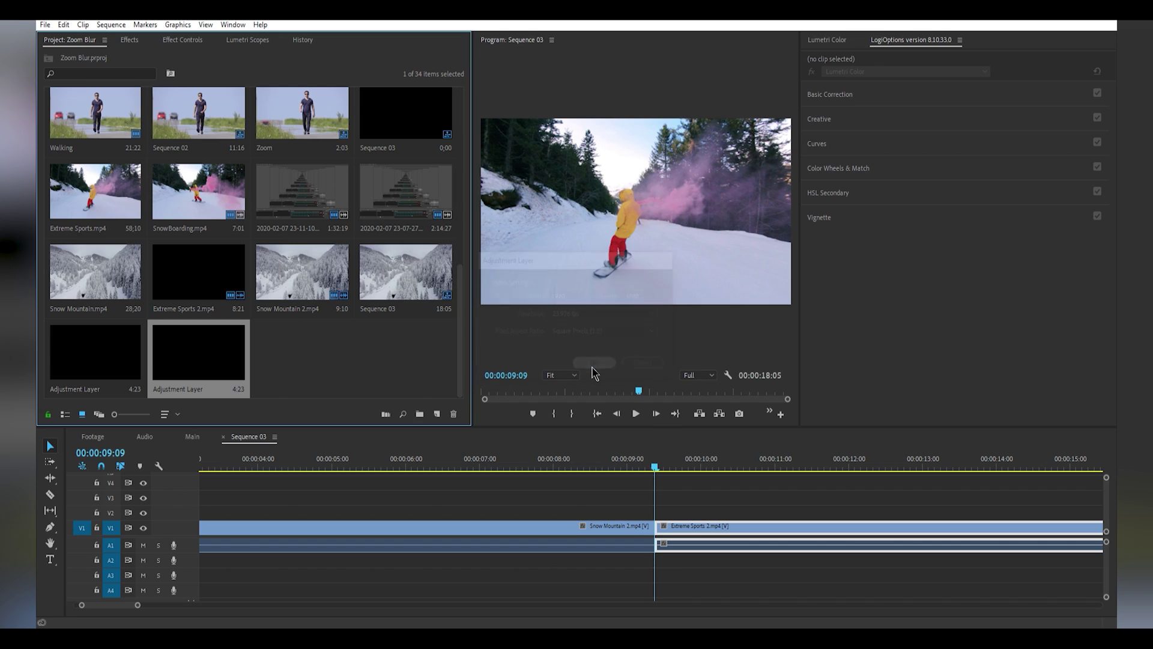
Place the adjustment layer on V3 across the cut, with a V2 copy starting at the cut.
{"action": "mouse_move", "coordinate": [189, 358]}
{"action": "left_mouse_down"}
{"action": "mouse_move", "coordinate": [577, 491]}
{"action": "mouse_move", "coordinate": [480, 501]}
{"action": "left_mouse_up"}
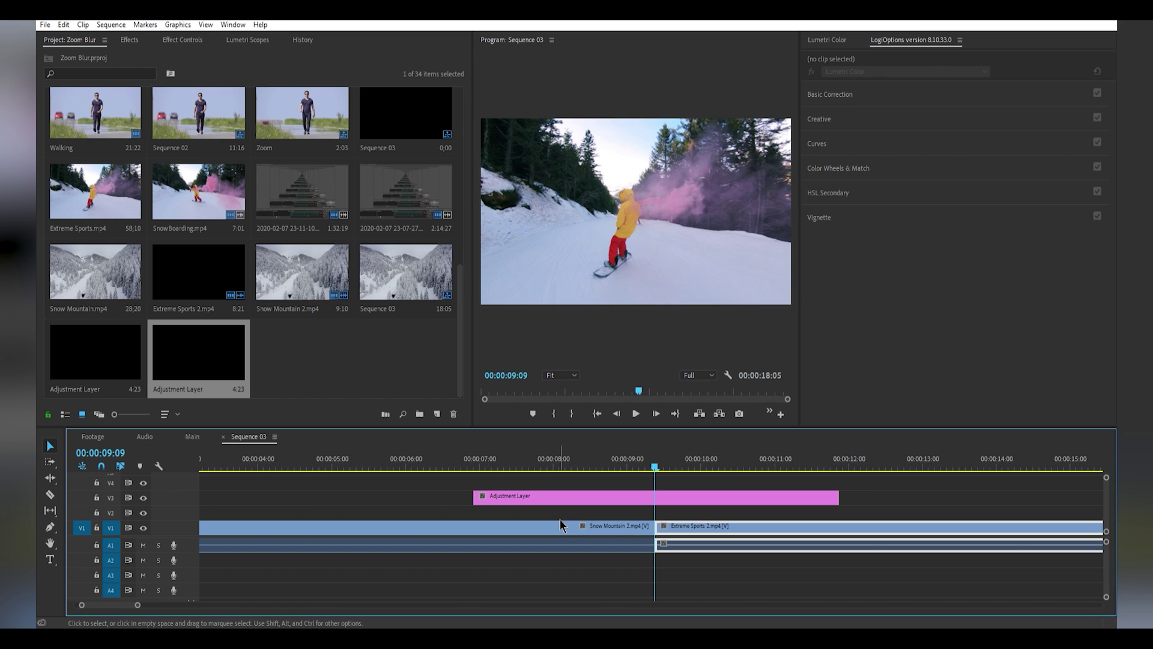
{"action": "left_click", "coordinate": [695, 506]}
{"action": "left_click_drag", "start_coordinate": [695, 507], "coordinate": [694, 512]}
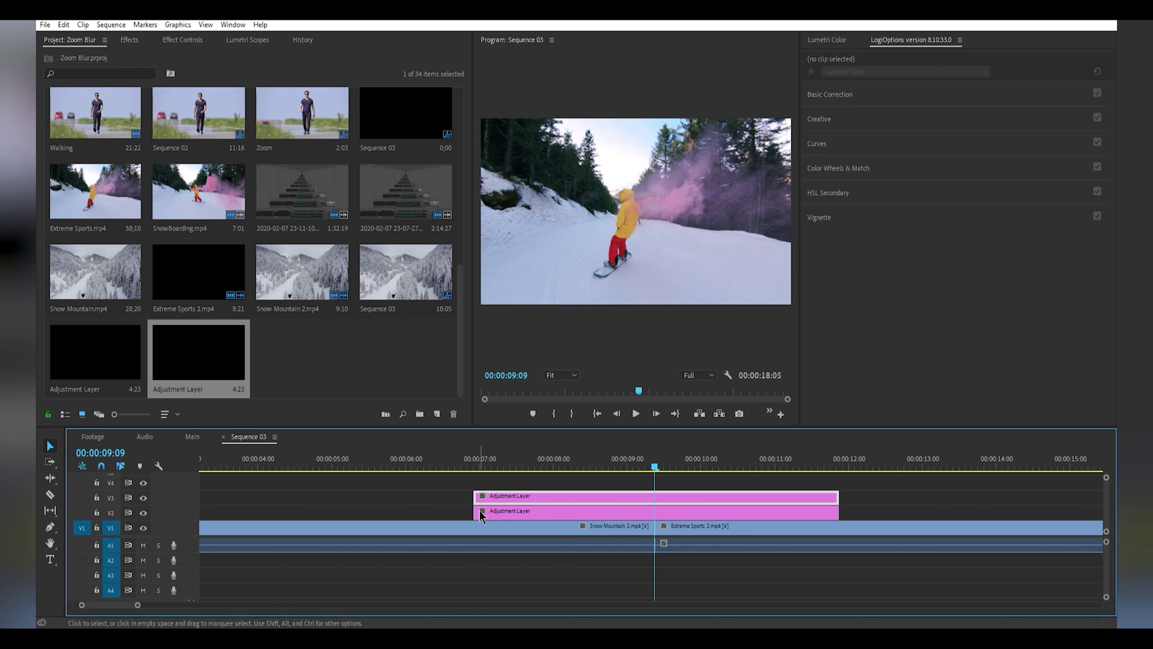
{"action": "left_click_drag", "start_coordinate": [480, 513], "coordinate": [655, 516]}
{"action": "left_click", "coordinate": [135, 39]}
Apply Replicate to the V2 adjustment layer and set its Count to 3.
{"action": "left_click", "coordinate": [131, 53]}
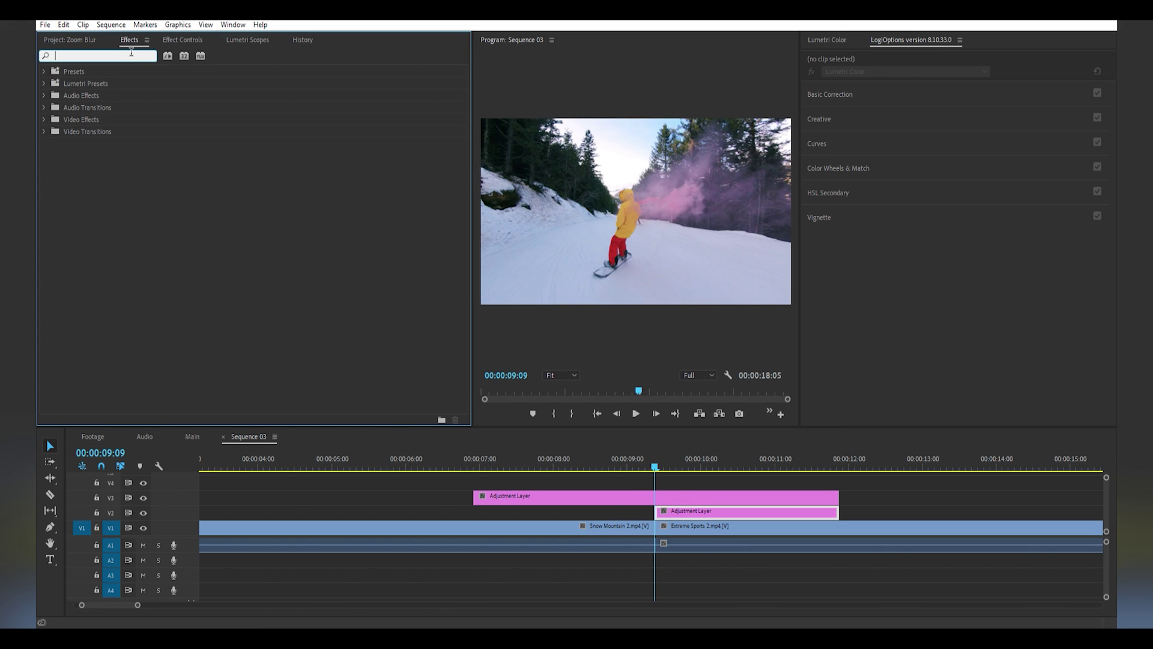
{"action": "type", "text": "replica"}
{"action": "left_click_drag", "start_coordinate": [101, 147], "coordinate": [107, 154]}
{"action": "left_click_drag", "start_coordinate": [553, 414], "coordinate": [695, 519]}
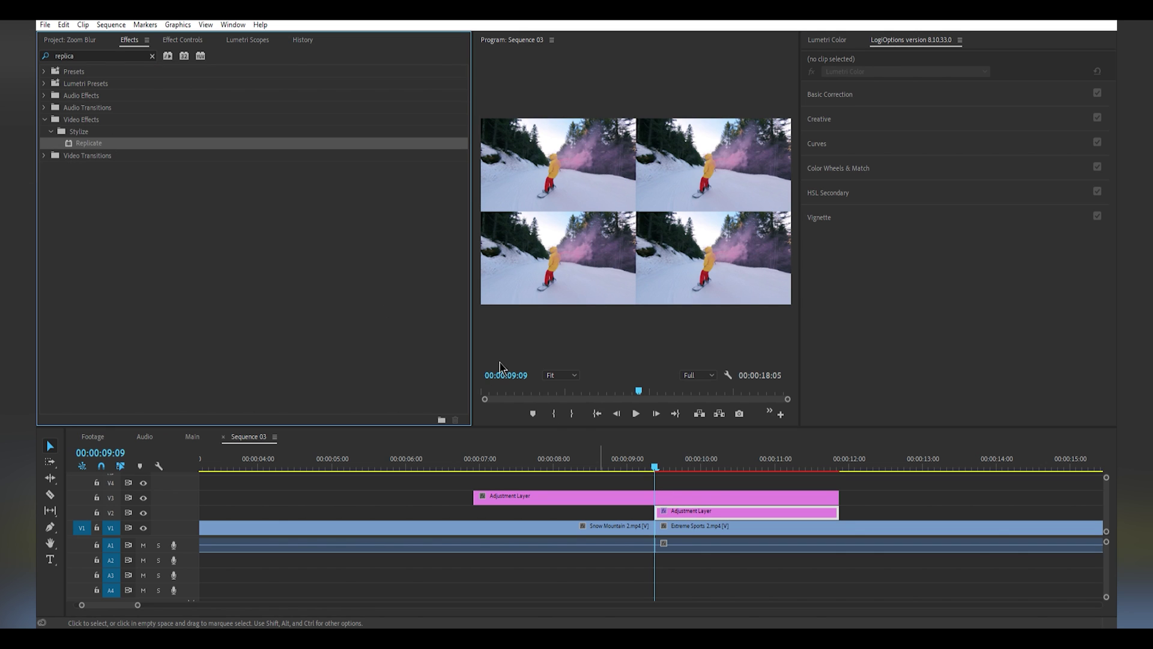
{"action": "left_click", "coordinate": [177, 40]}
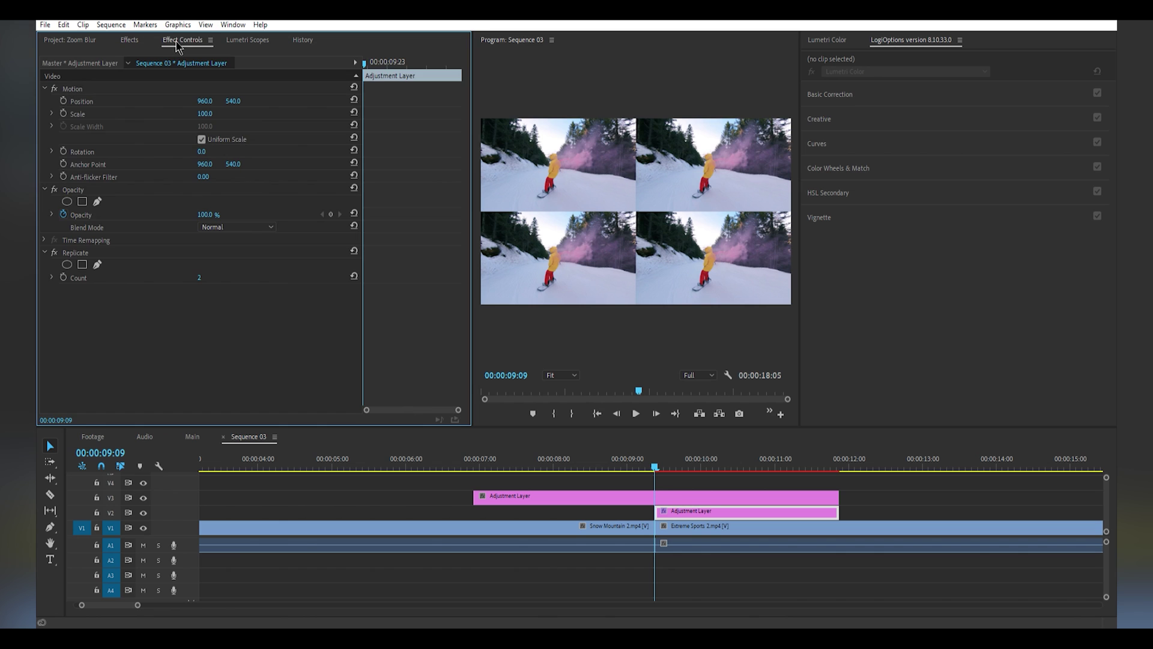
{"action": "left_click", "coordinate": [200, 277]}
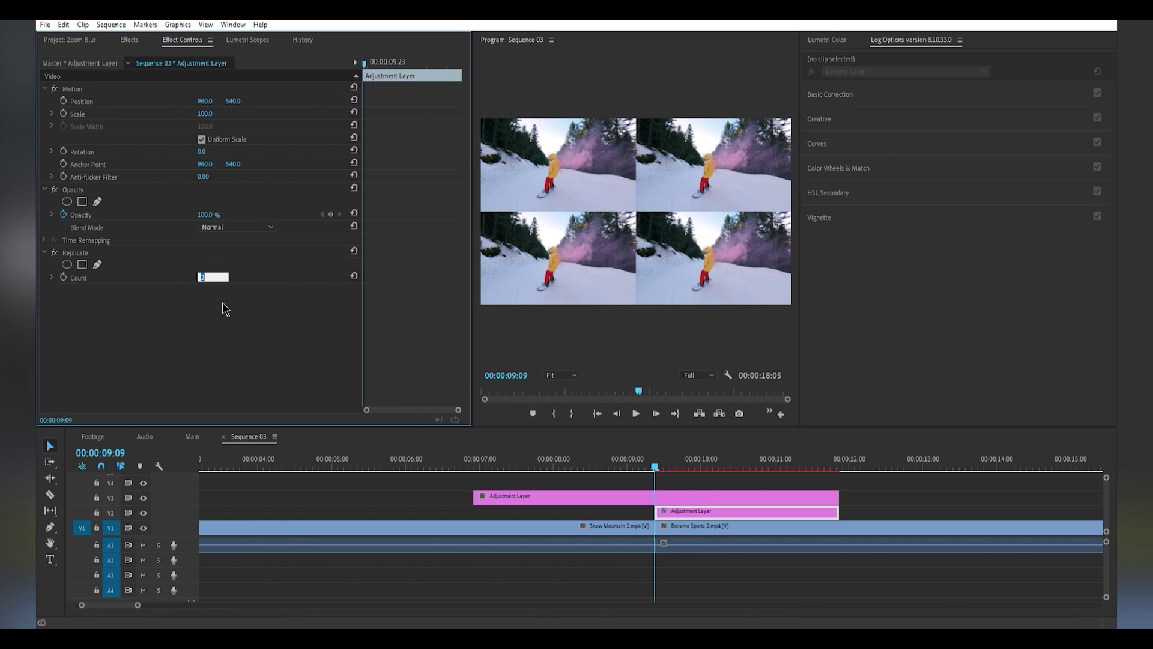
{"action": "type", "text": "3"}
{"action": "key", "text": "Return"}
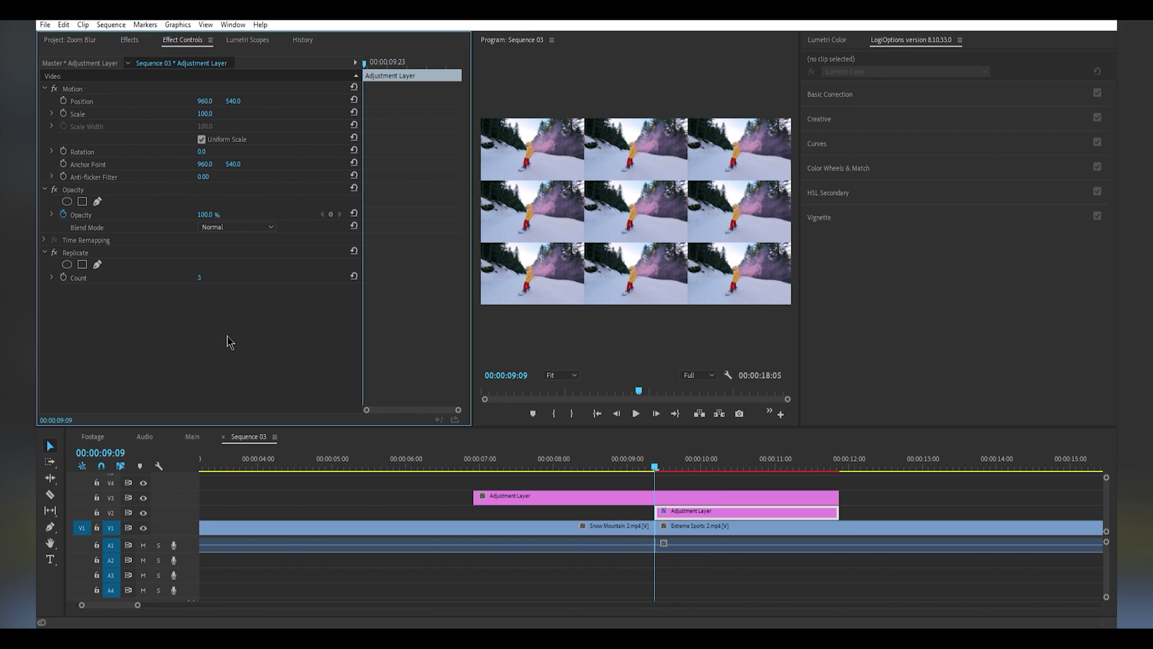
{"action": "left_click", "coordinate": [130, 41]}
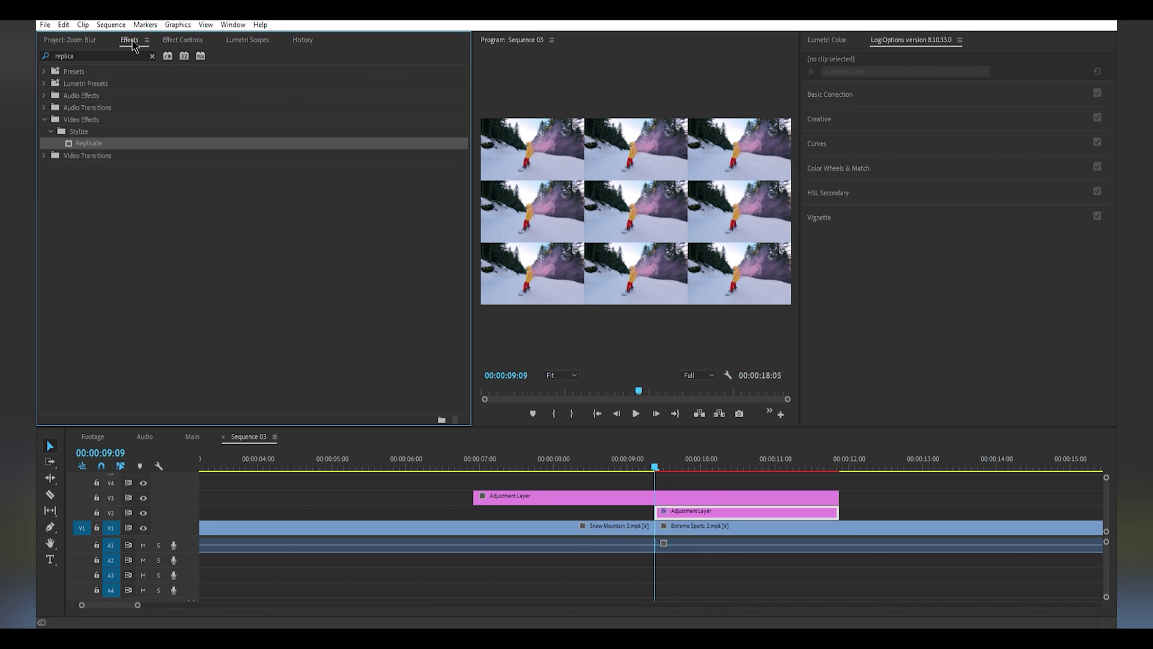
Apply the Distort > Mirror effect to the V2 adjustment layer, below Replicate.
{"action": "left_click", "coordinate": [110, 54]}
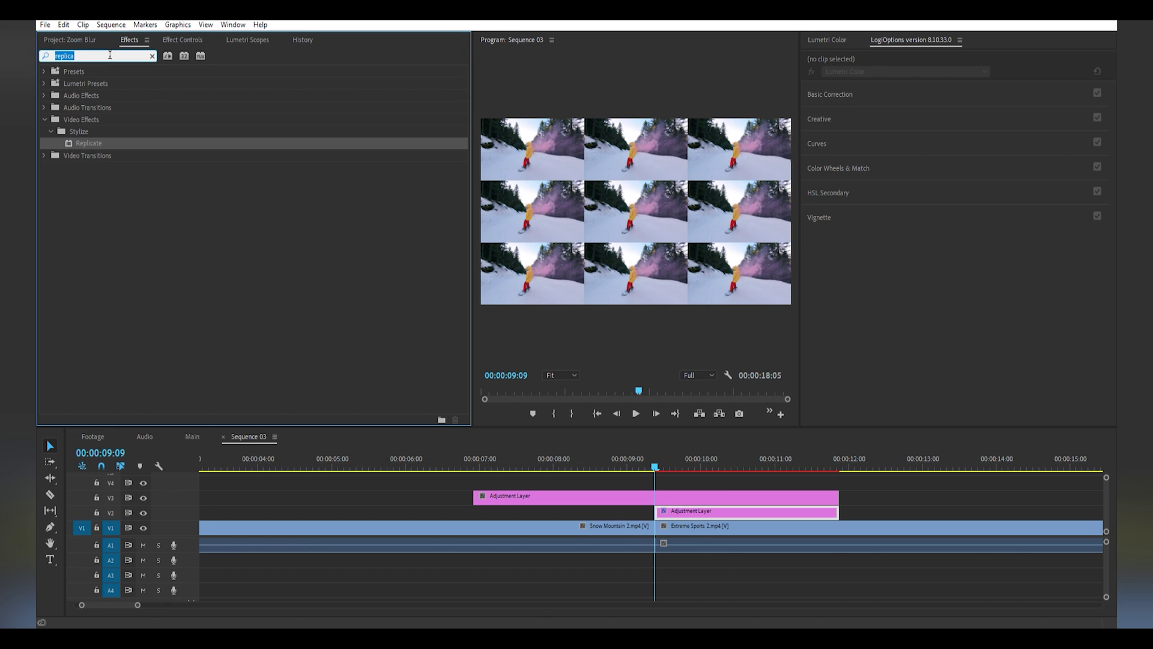
{"action": "type", "text": "mirror"}
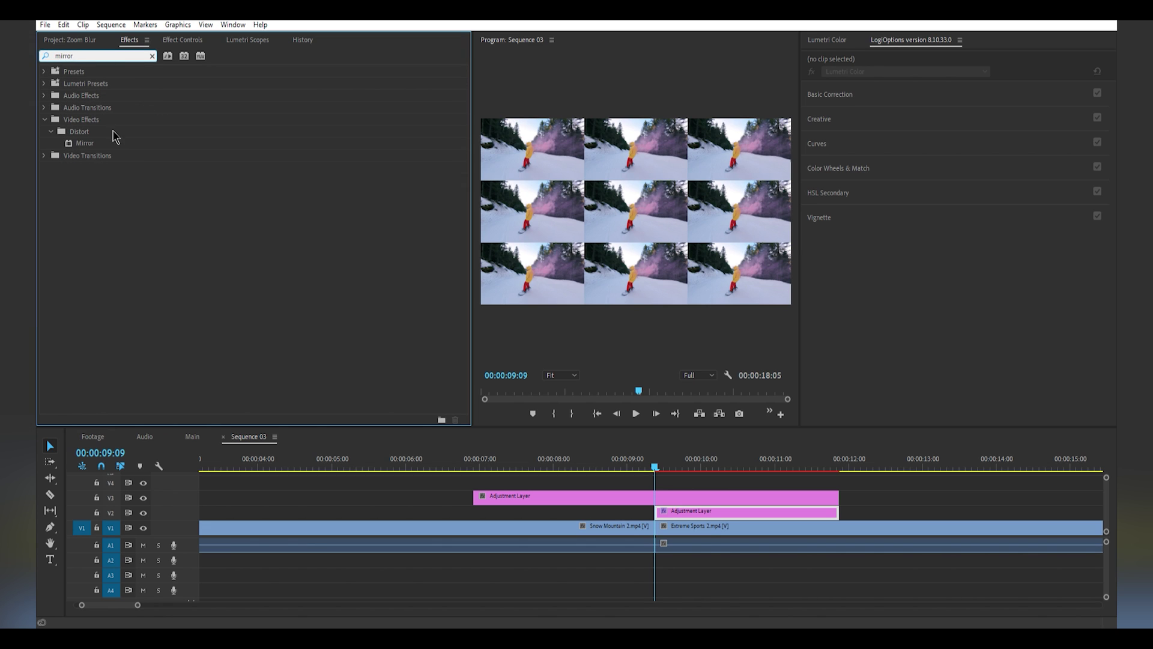
{"action": "left_click", "coordinate": [97, 147]}
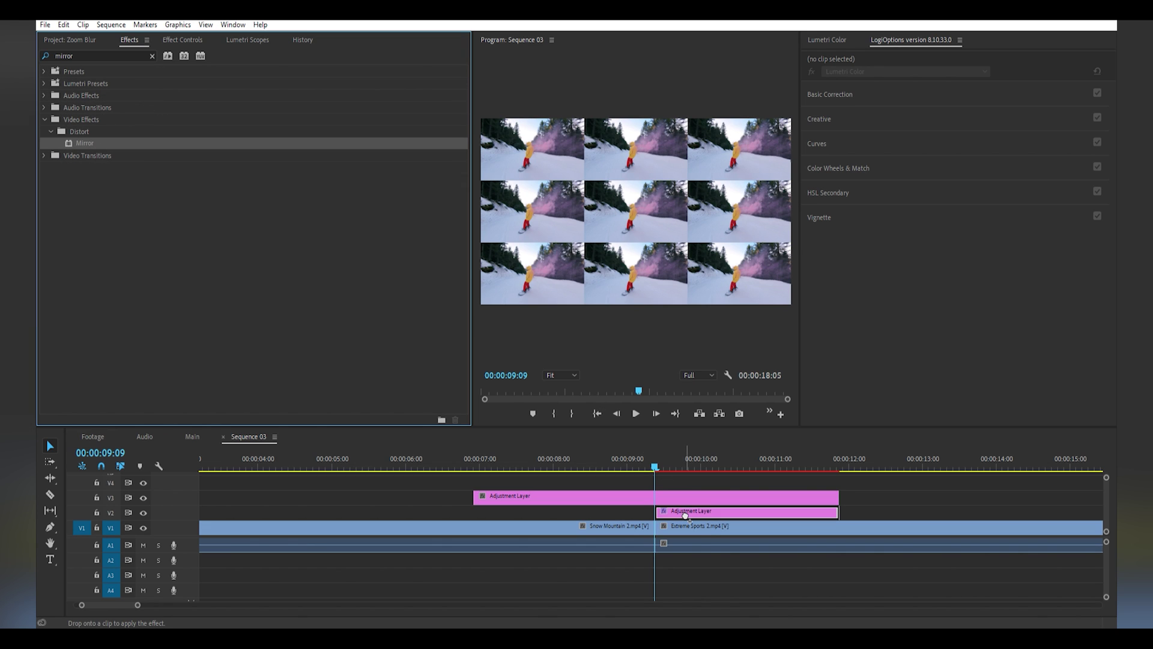
{"action": "left_click_drag", "start_coordinate": [646, 455], "coordinate": [685, 515]}
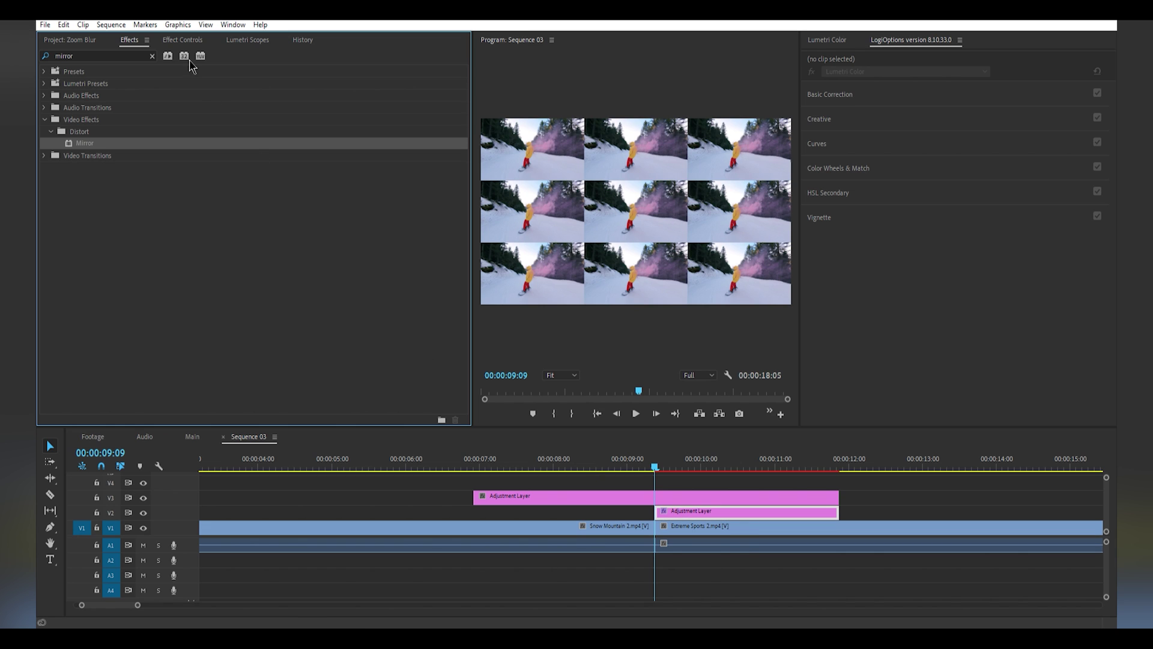
{"action": "left_click", "coordinate": [184, 40]}
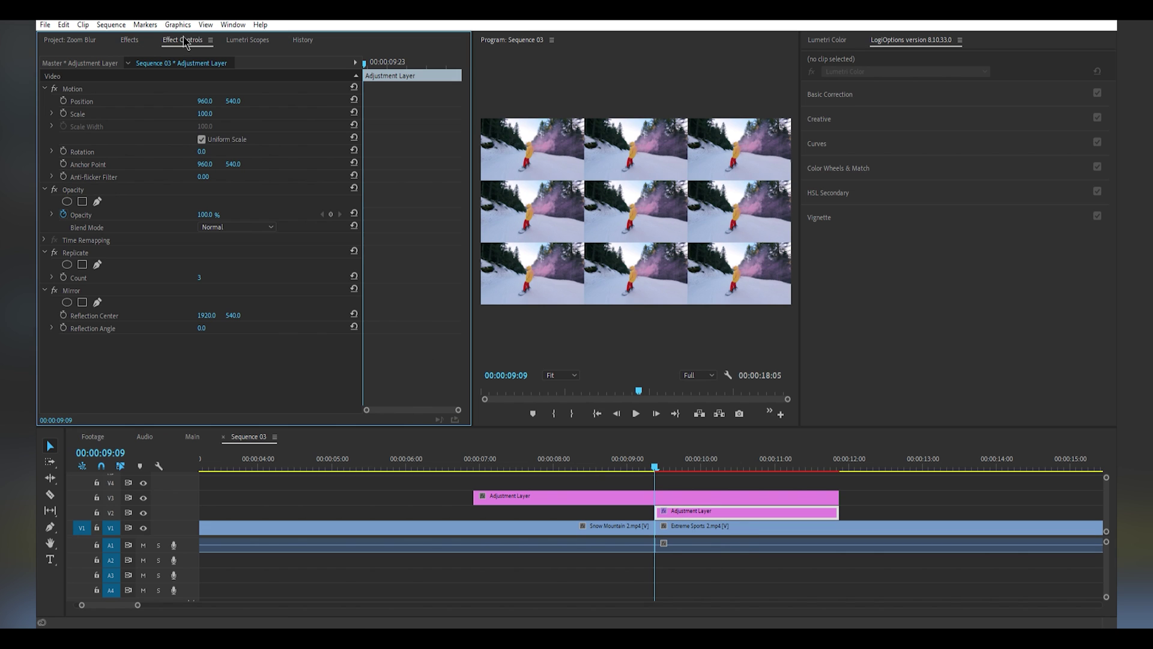
Set the first Mirror's reflection angle to 90° and adjust its reflection center.
{"action": "left_click", "coordinate": [206, 329]}
{"action": "type", "text": "90"}
{"action": "key", "text": "Return"}
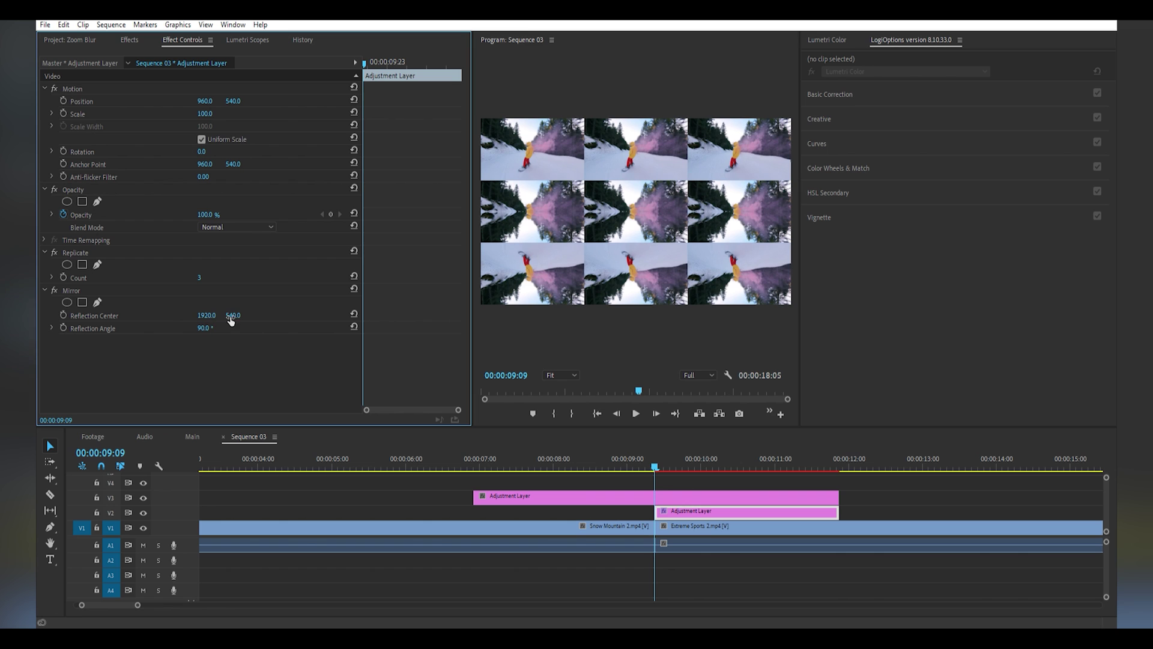
{"action": "left_click_drag", "start_coordinate": [232, 316], "coordinate": [365, 316]}
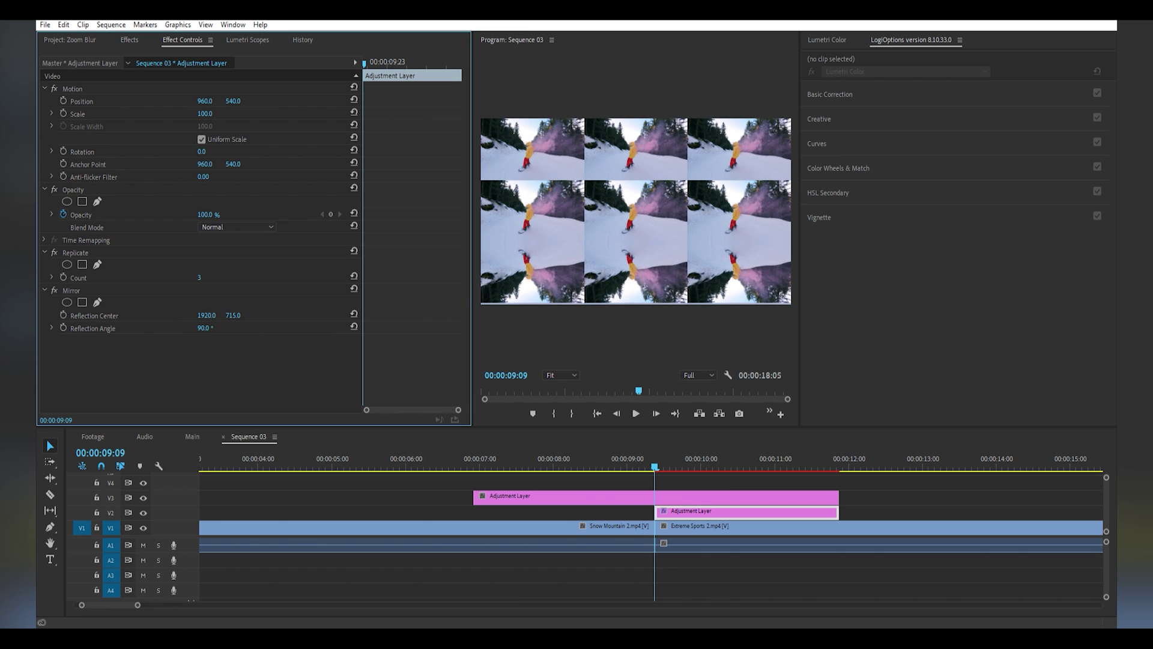
{"action": "left_click_drag", "start_coordinate": [232, 315], "coordinate": [240, 317]}
Add a second Mirror to the adjustment layer at -90° and shift its center.
{"action": "left_click", "coordinate": [132, 41]}
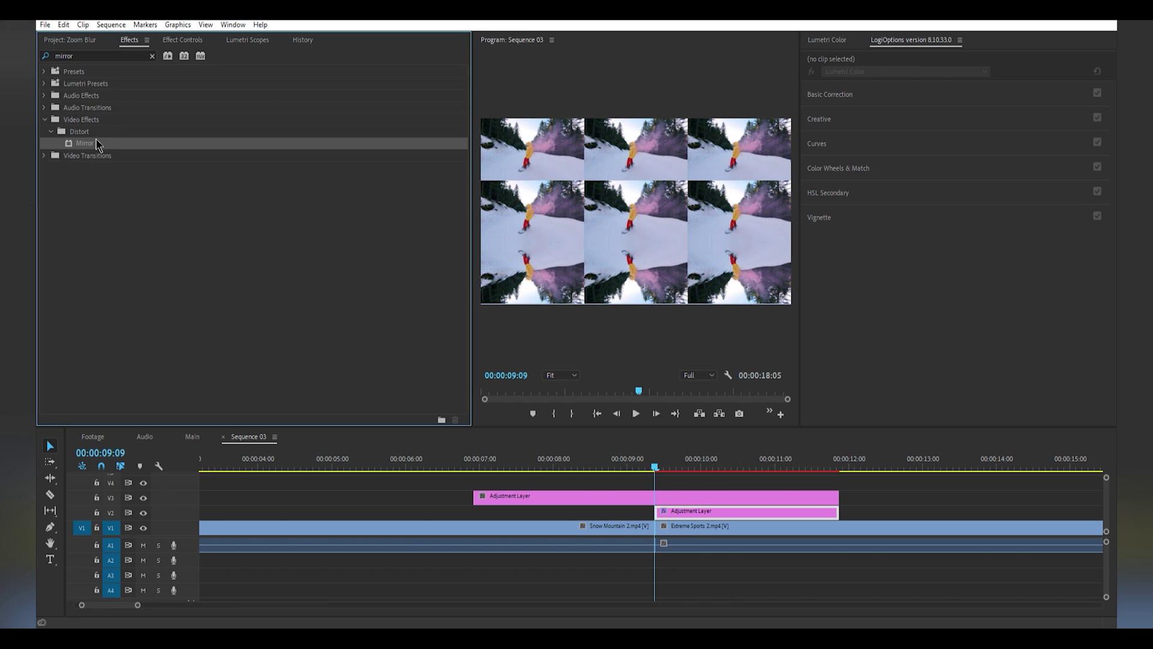
{"action": "left_click_drag", "start_coordinate": [693, 515], "coordinate": [693, 515]}
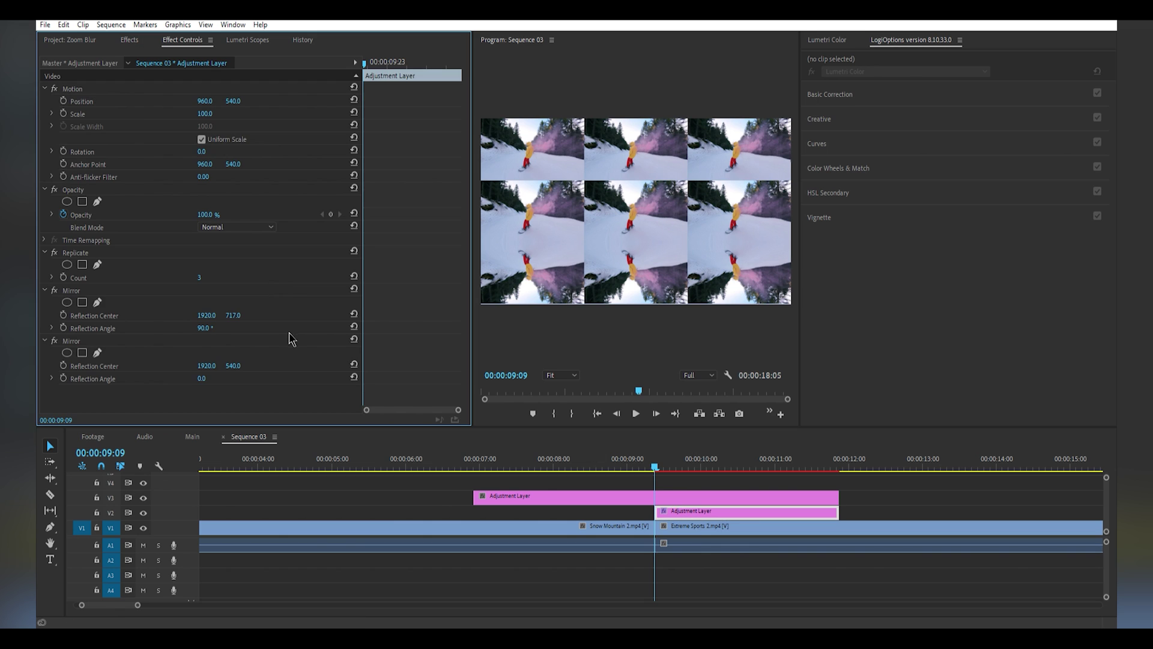
{"action": "left_click", "coordinate": [201, 379]}
{"action": "type", "text": "-90"}
{"action": "key", "text": "Return"}
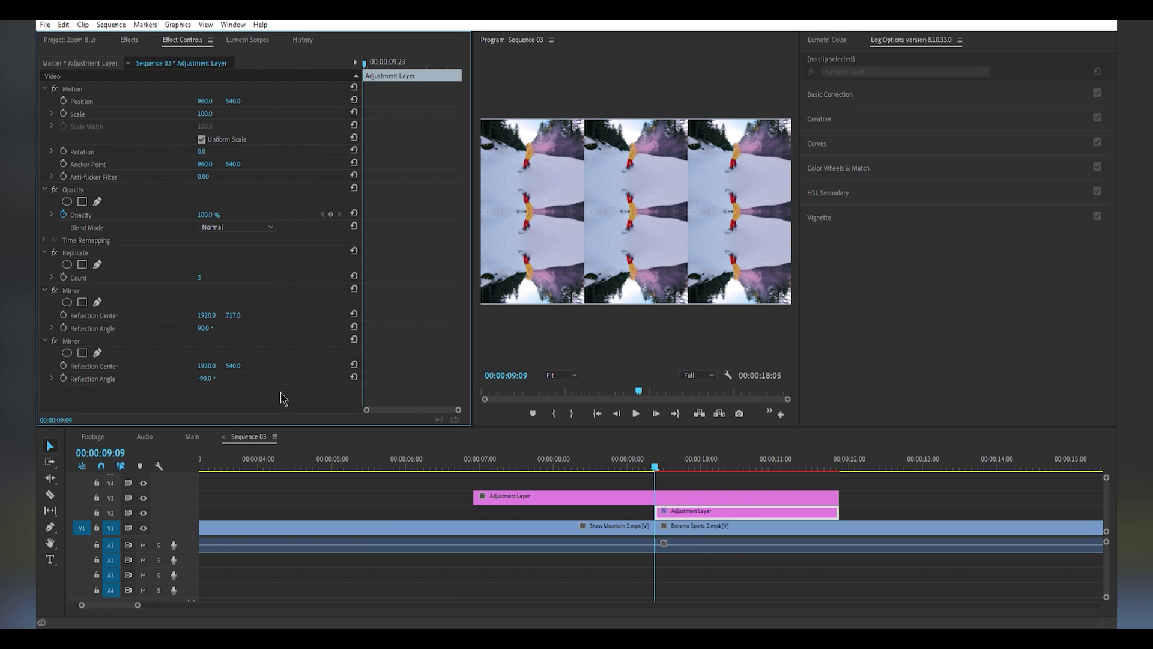
{"action": "left_click_drag", "start_coordinate": [234, 366], "coordinate": [237, 366]}
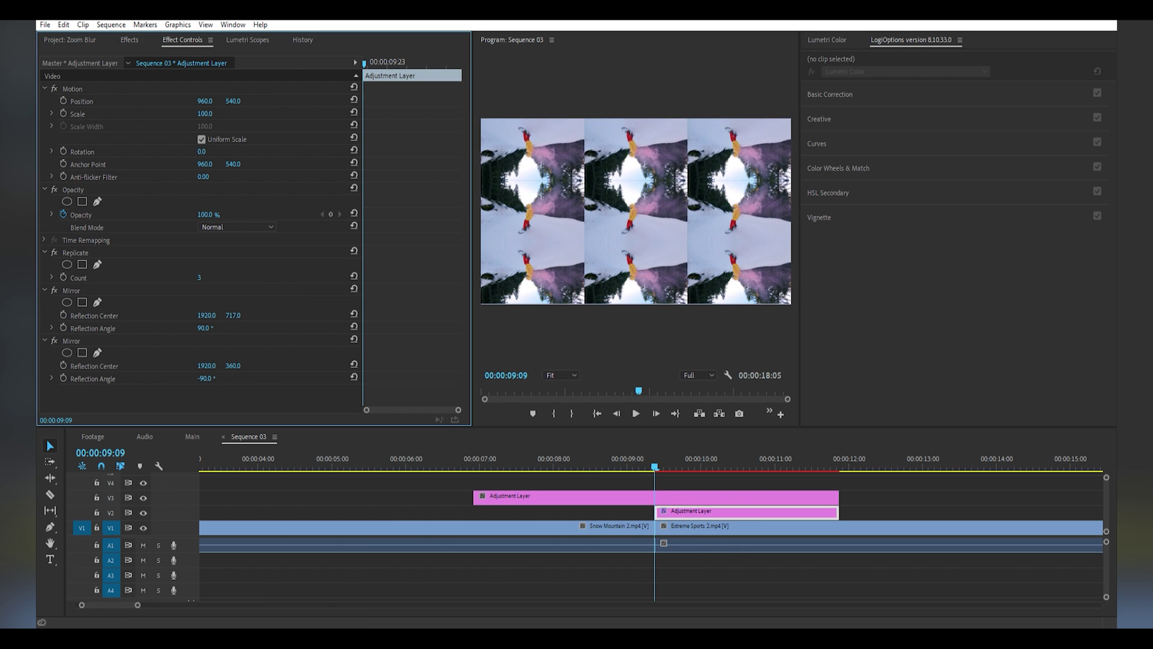
Add a third Mirror at 180° and move its reflection center left.
{"action": "left_click", "coordinate": [129, 40]}
{"action": "left_click_drag", "start_coordinate": [85, 142], "coordinate": [697, 498]}
{"action": "key", "text": "shift+5"}
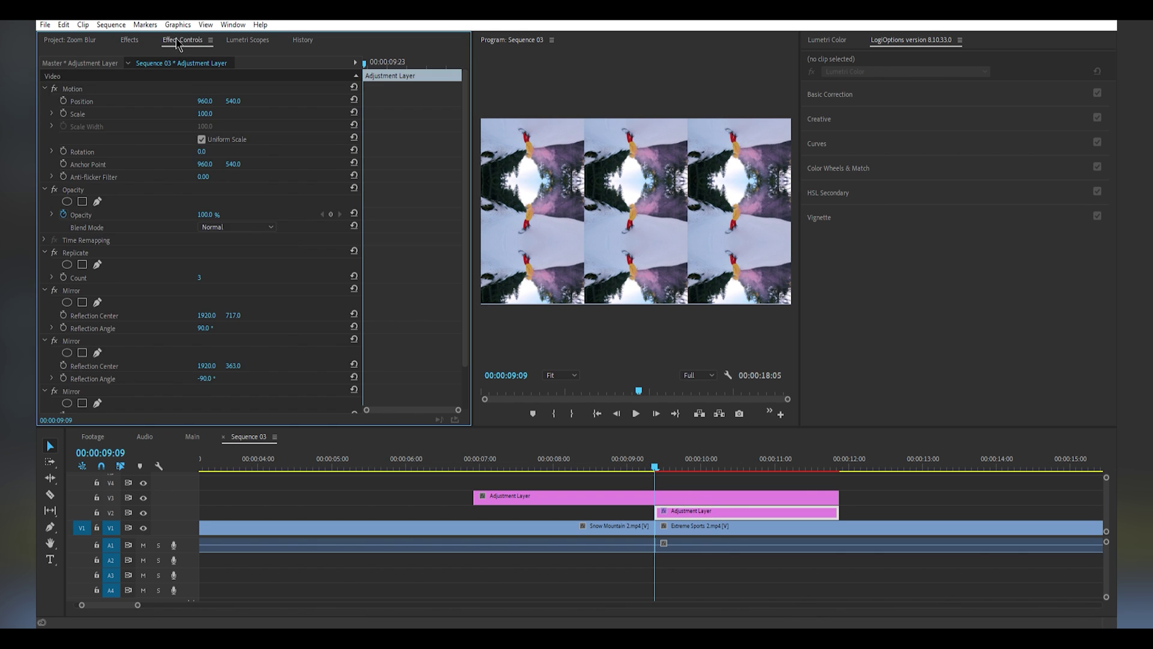
{"action": "scroll", "coordinate": [216, 306], "scroll_direction": "down", "scroll_amount": 5}
{"action": "left_click", "coordinate": [207, 380]}
{"action": "type", "text": "180"}
{"action": "key", "text": "Return"}
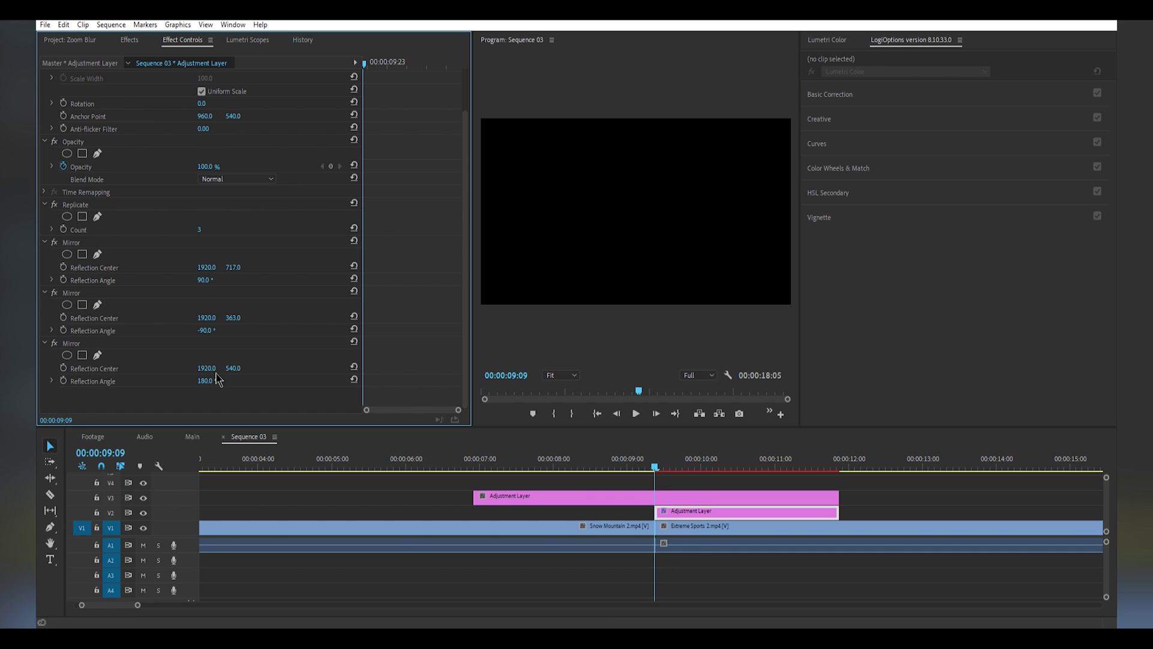
{"action": "left_click_drag", "start_coordinate": [206, 368], "coordinate": [126, 368]}
{"action": "left_click_drag", "start_coordinate": [206, 368], "coordinate": [126, 368]}
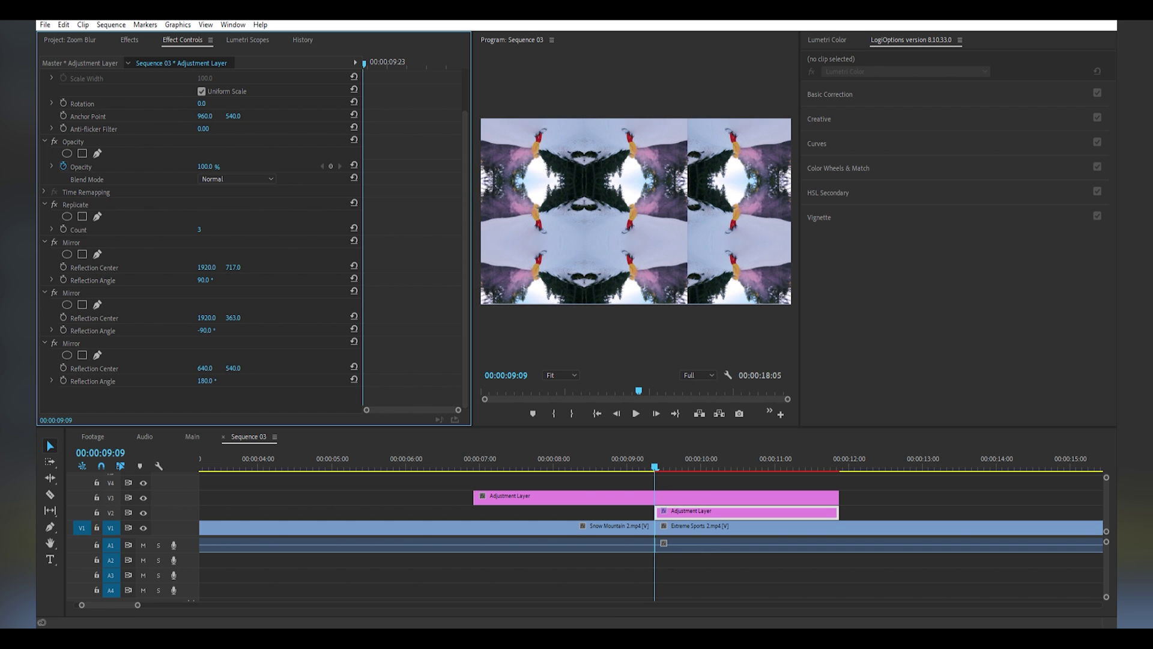
Add a fourth Mirror at 180° with its reflection center near 1274.
{"action": "left_click", "coordinate": [131, 42]}
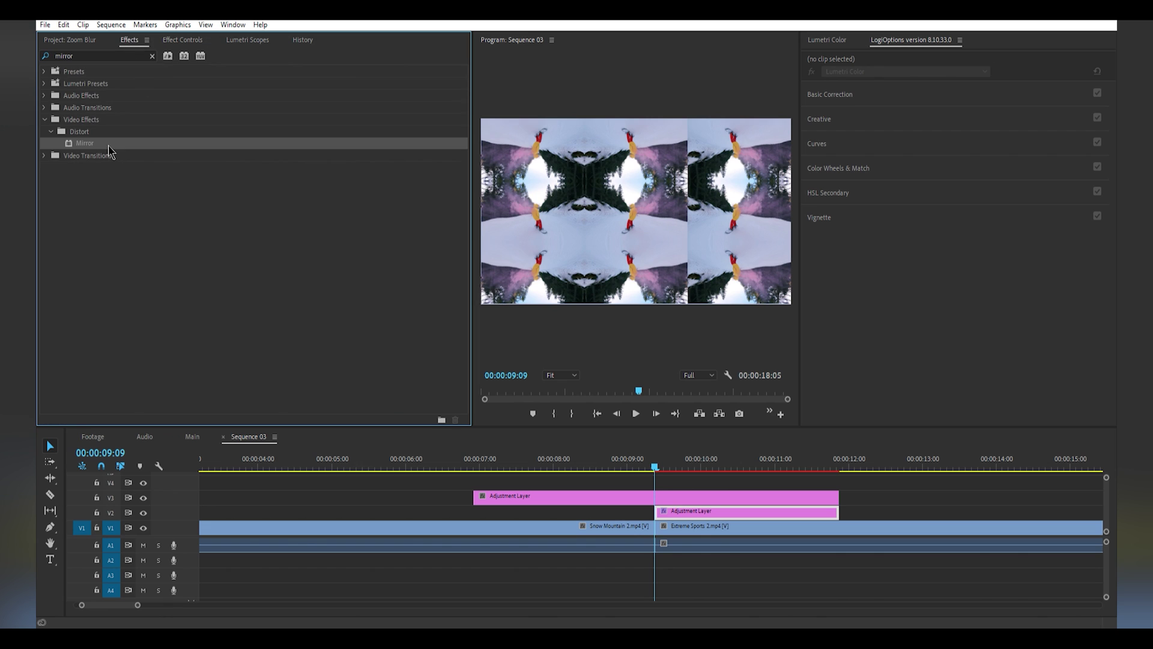
{"action": "left_click_drag", "start_coordinate": [108, 142], "coordinate": [721, 511]}
{"action": "left_click", "coordinate": [183, 40]}
{"action": "scroll", "coordinate": [214, 399], "scroll_direction": "down", "scroll_amount": 2}
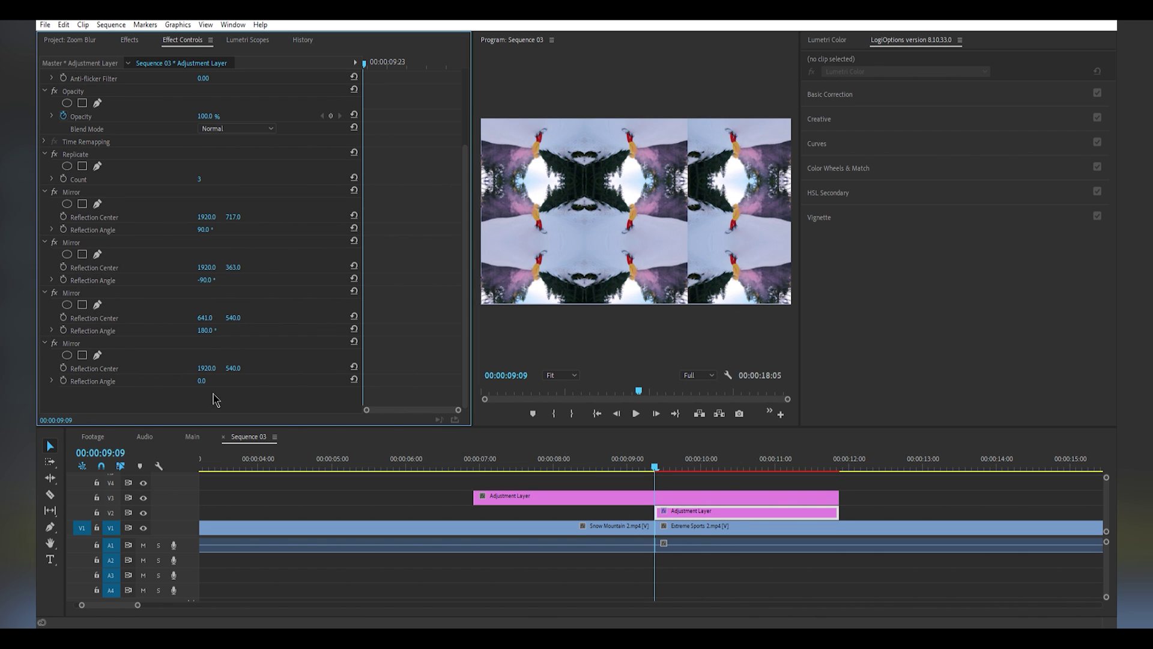
{"action": "left_click", "coordinate": [206, 380]}
{"action": "key", "text": "Return"}
{"action": "left_click_drag", "start_coordinate": [208, 368], "coordinate": [163, 368]}
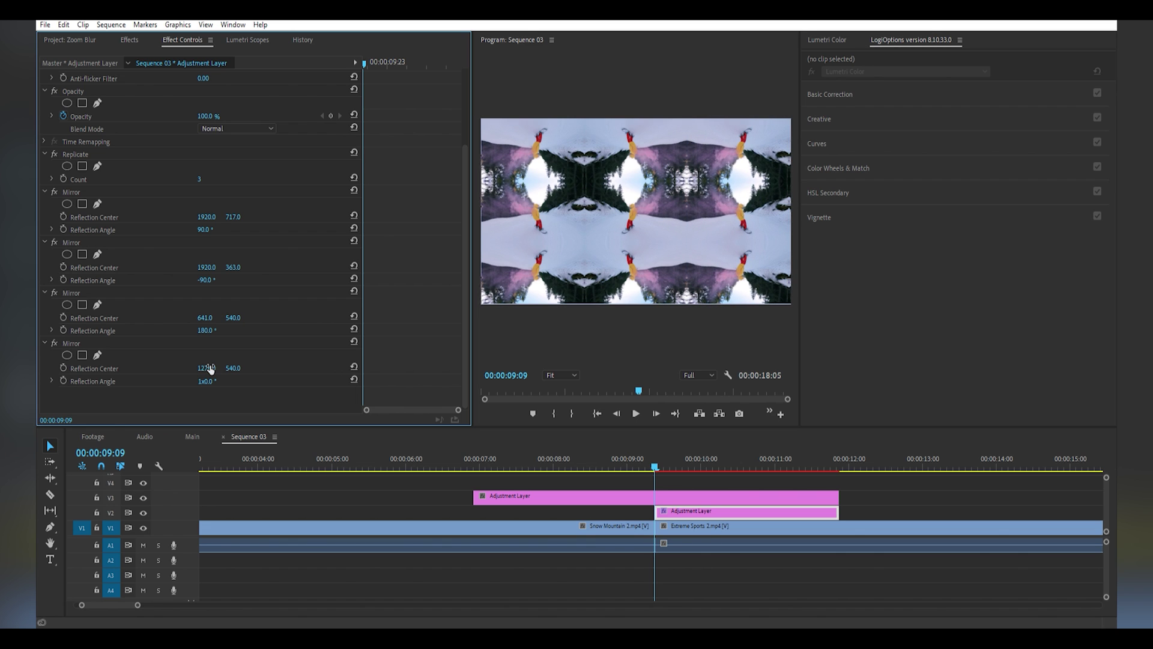
{"action": "left_click", "coordinate": [712, 510]}
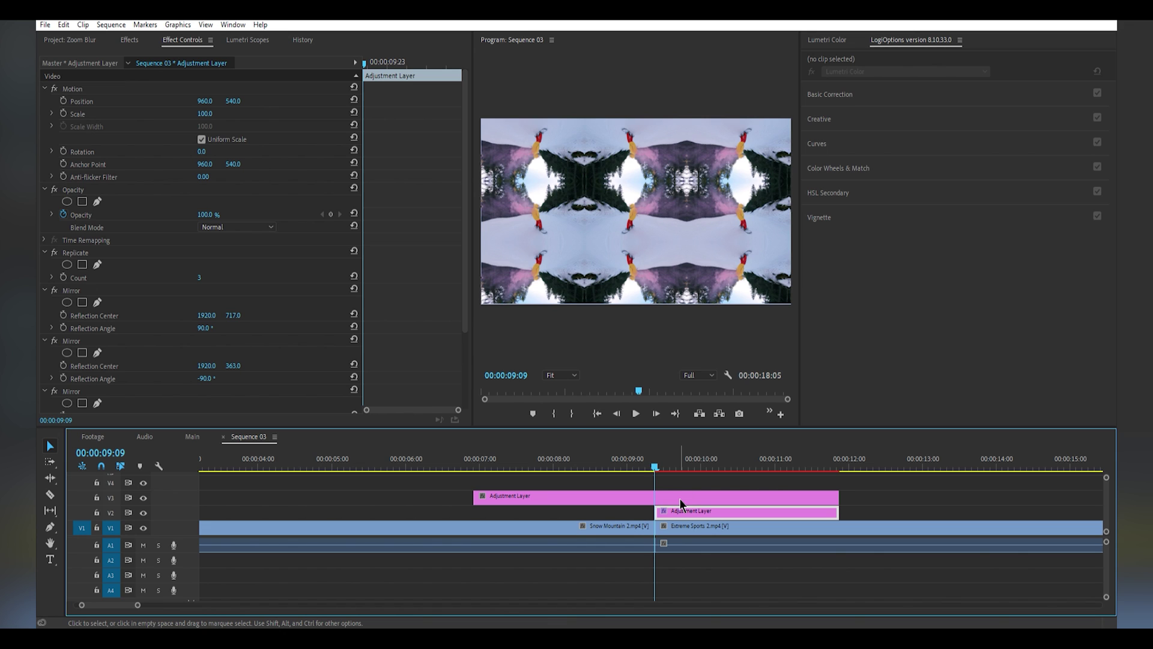
Drag the Transform effect from the Effects search onto the V3 adjustment layer.
{"action": "left_click", "coordinate": [680, 499]}
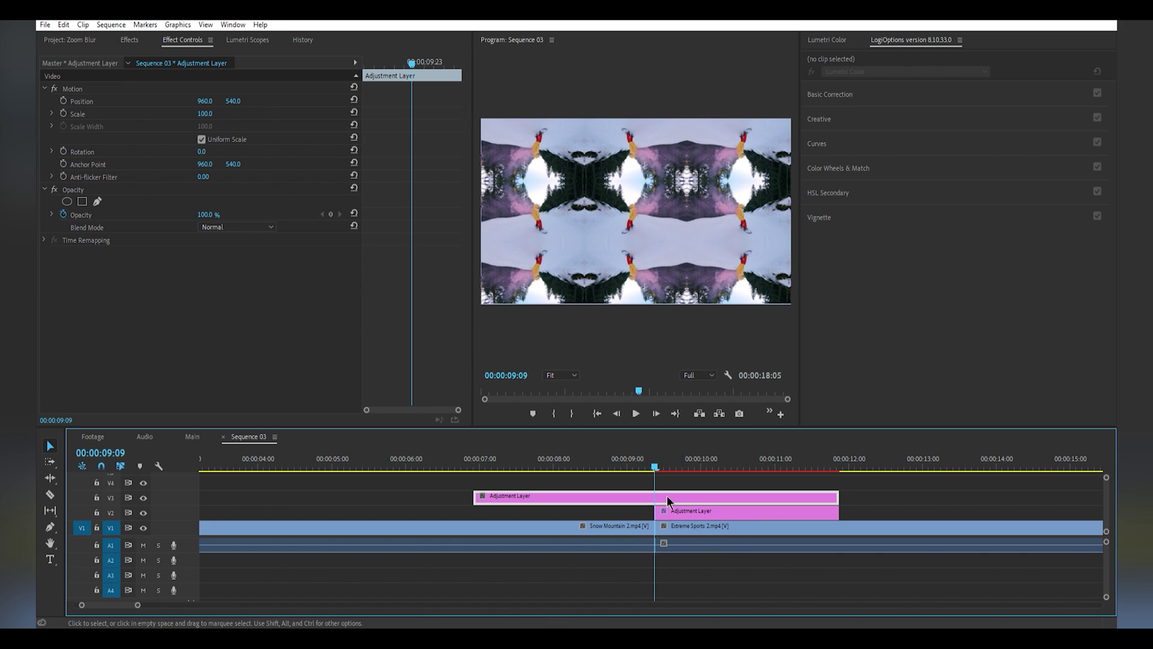
{"action": "left_click", "coordinate": [131, 41]}
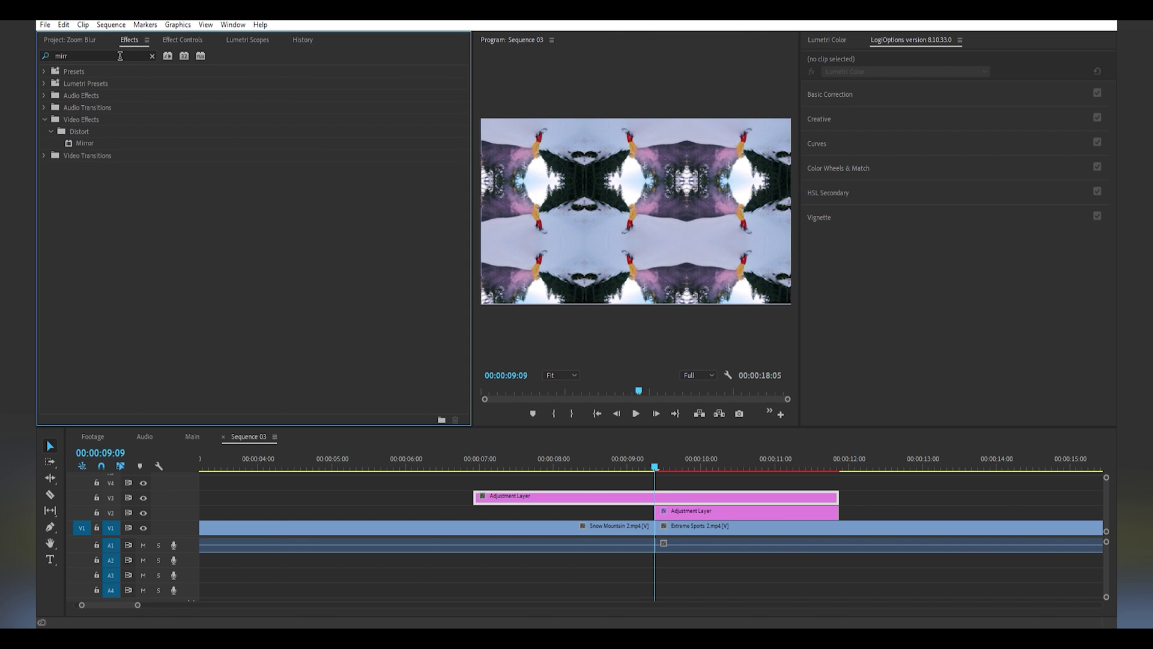
{"action": "left_click", "coordinate": [130, 56]}
{"action": "type", "text": "transform"}
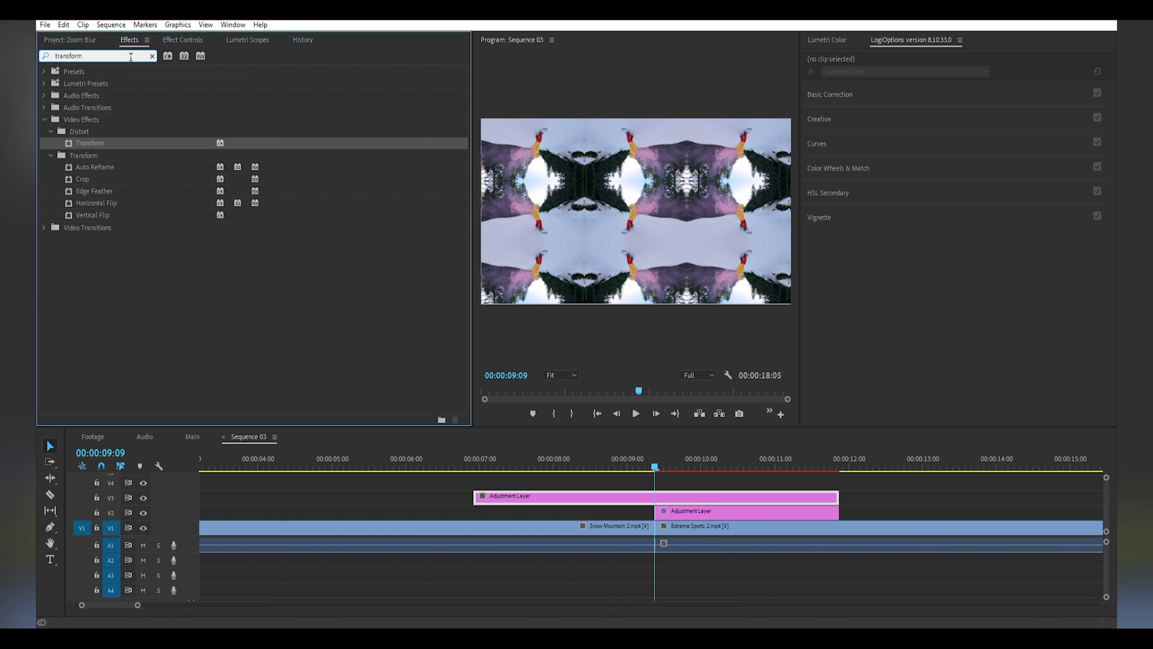
{"action": "left_click", "coordinate": [102, 144]}
{"action": "left_click_drag", "start_coordinate": [627, 398], "coordinate": [669, 501]}
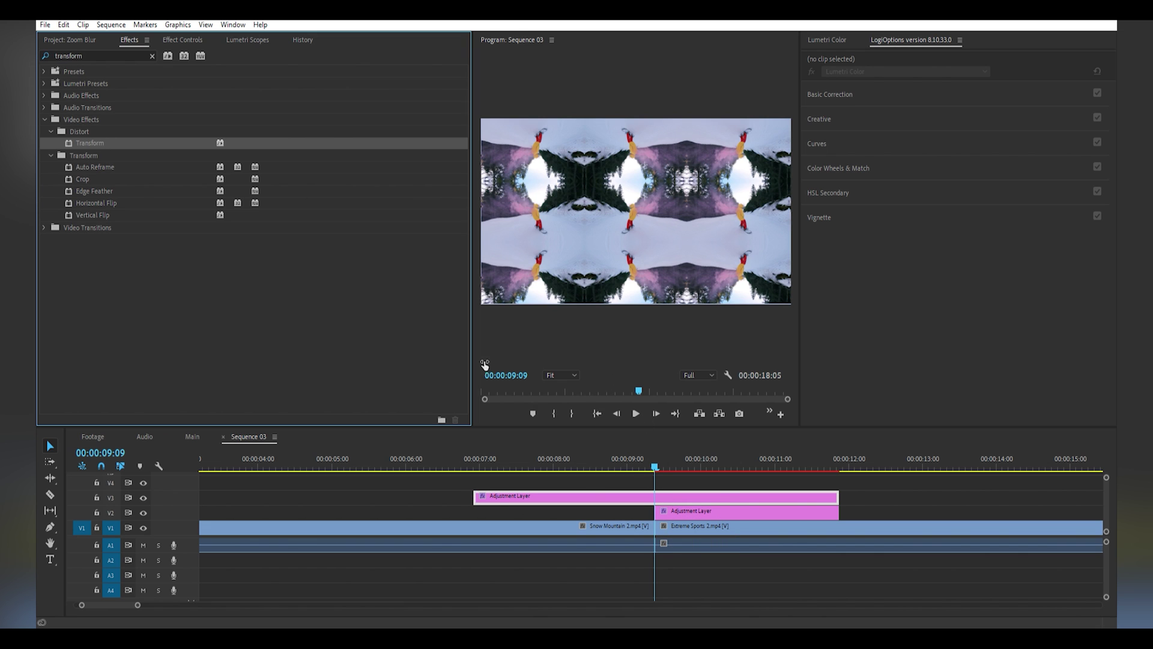
{"action": "left_click", "coordinate": [197, 41]}
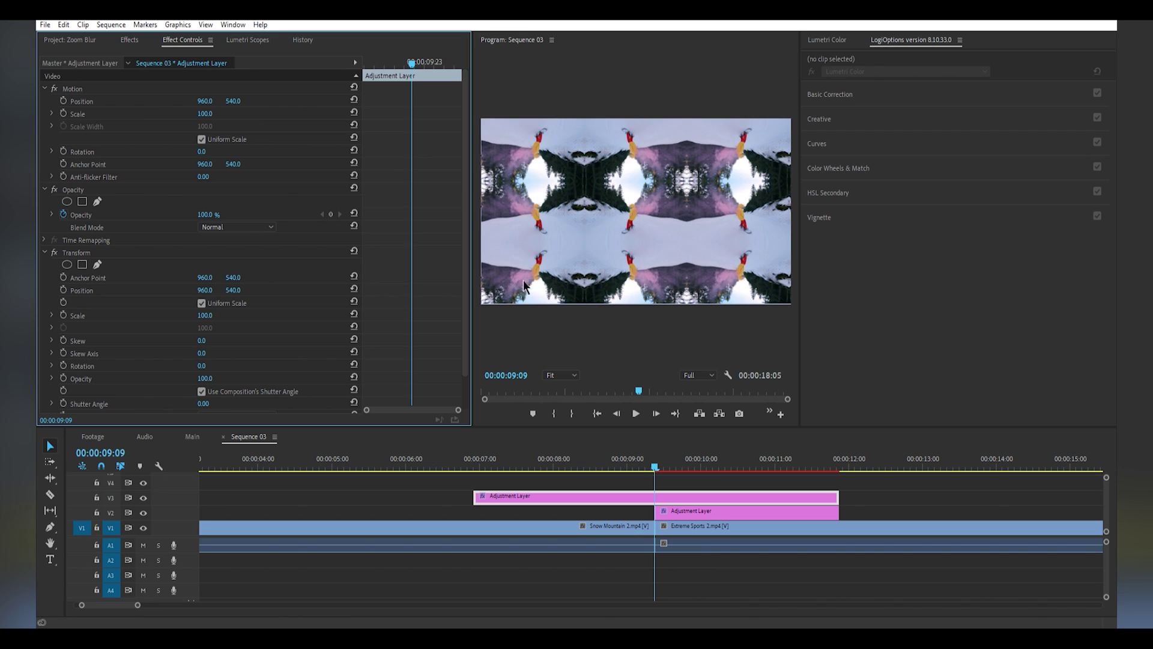
{"action": "left_click", "coordinate": [667, 442]}
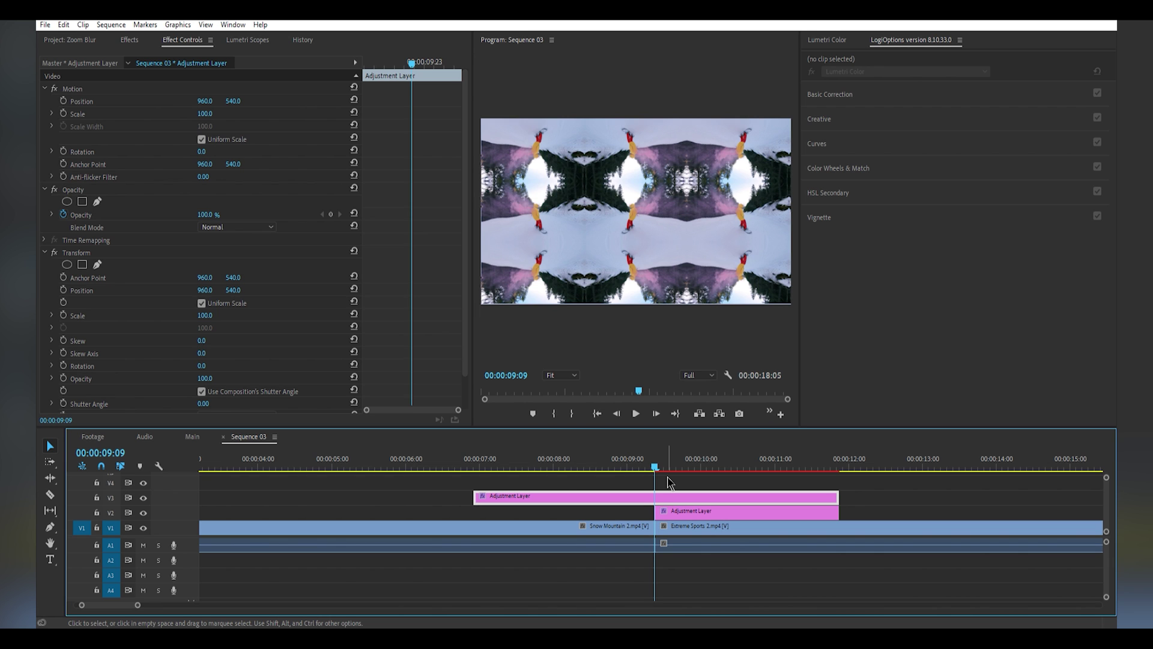
{"action": "key", "text": "Left"}
Keyframe Transform Scale at 100 just before the cut and 300 at 09;15.
{"action": "key", "text": "Left"}
{"action": "key", "text": "Left"}
{"action": "key", "text": "Left"}
{"action": "key", "text": "Left"}
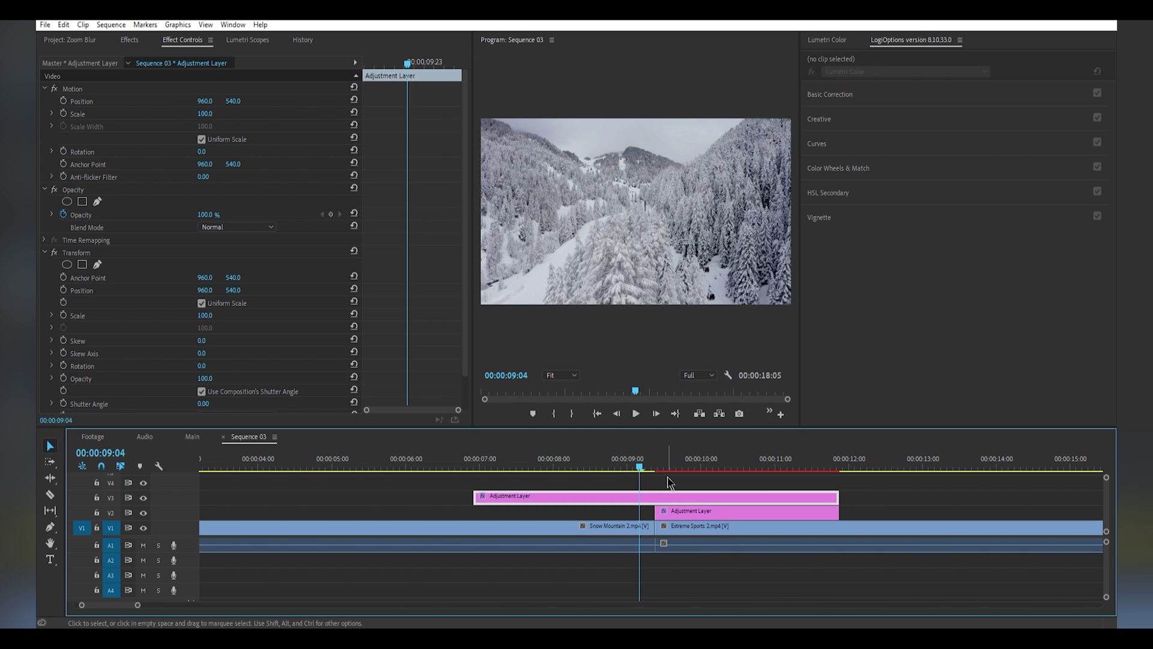
{"action": "key", "text": "Left"}
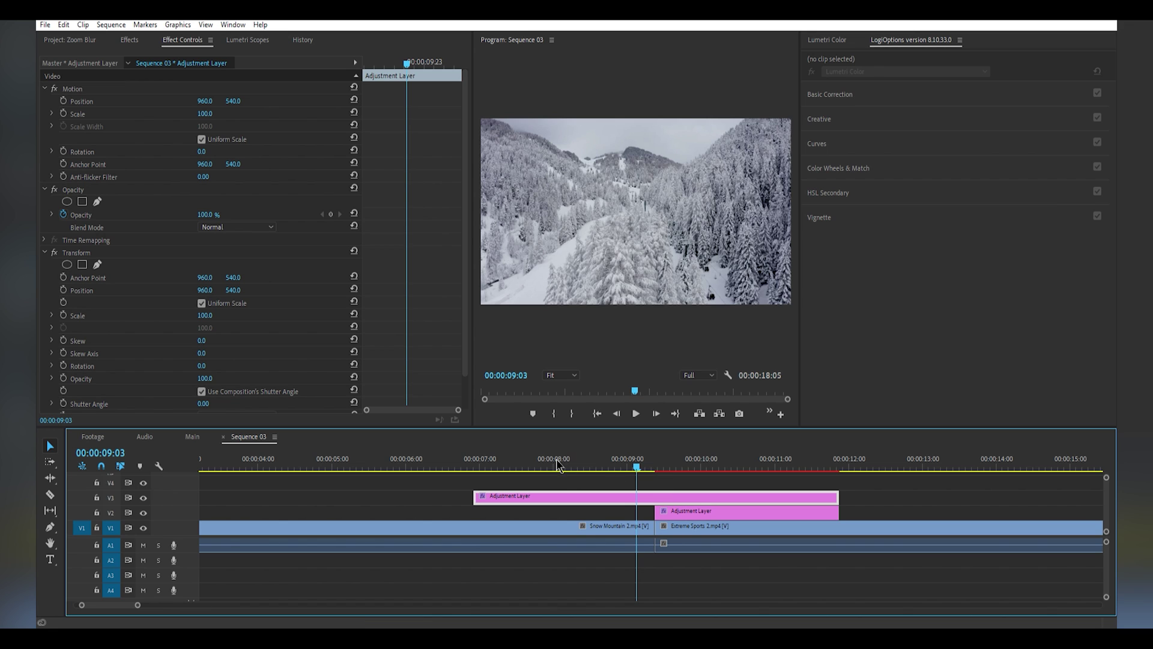
{"action": "left_click", "coordinate": [64, 315]}
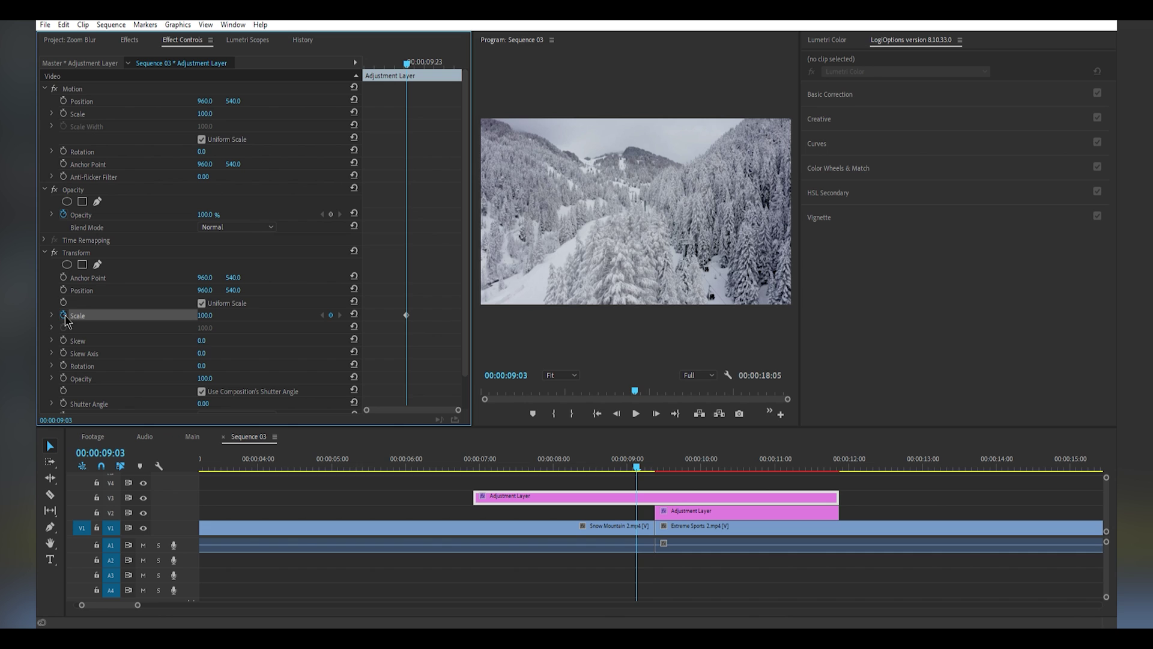
{"action": "left_click", "coordinate": [669, 440]}
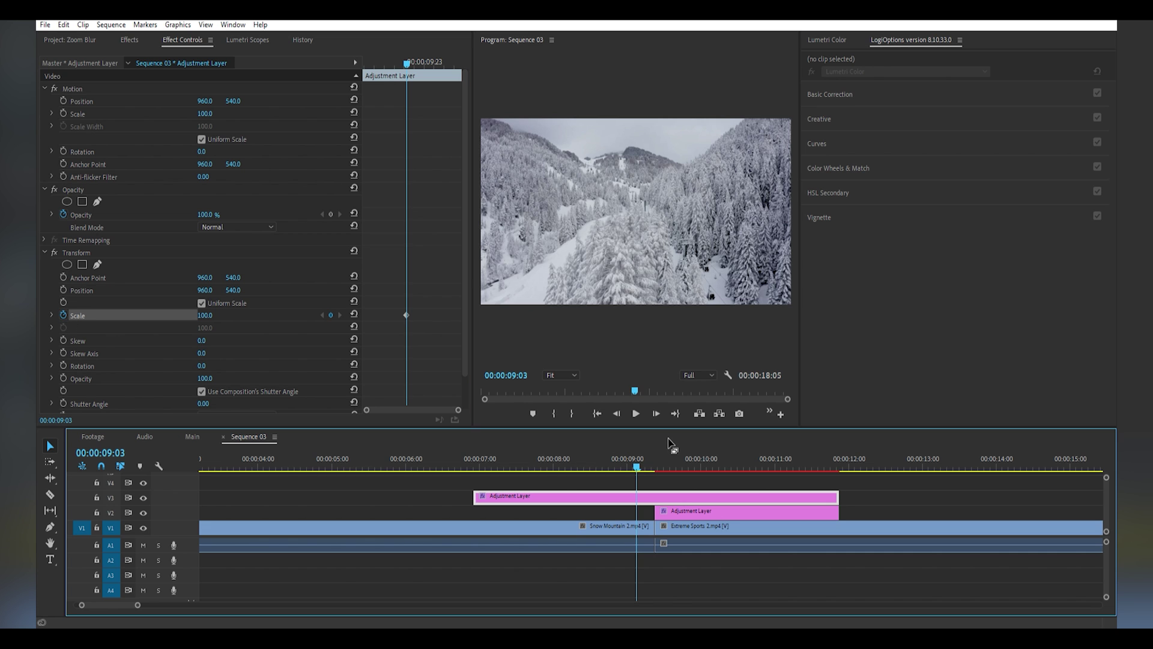
{"action": "key", "text": "space"}
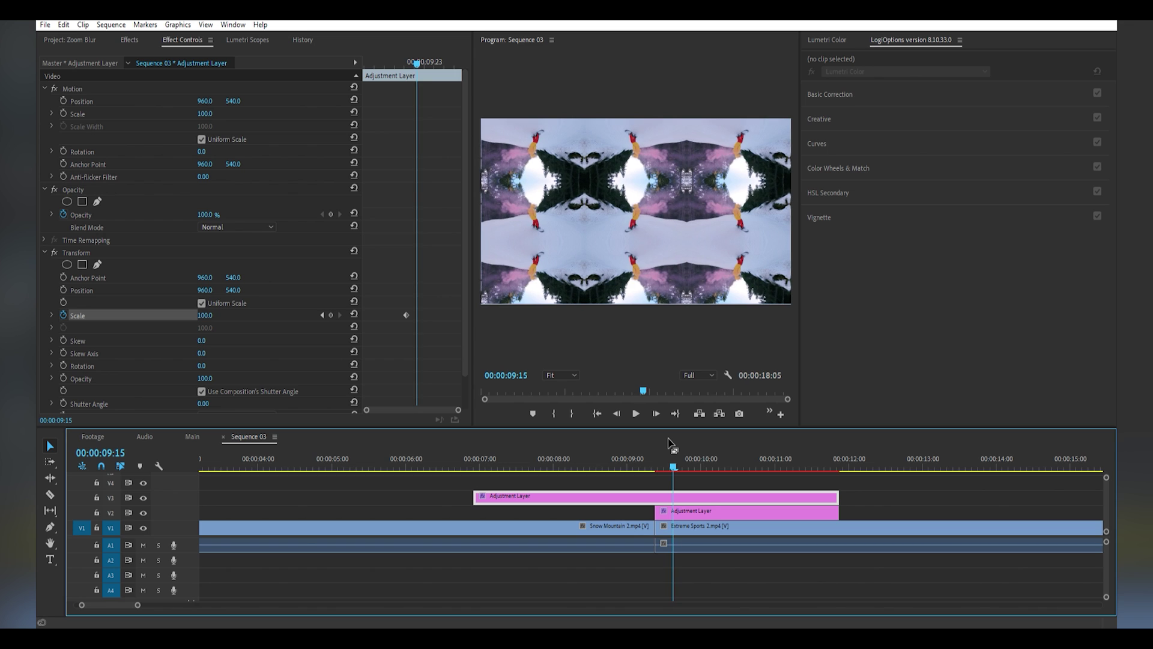
{"action": "left_click", "coordinate": [207, 315]}
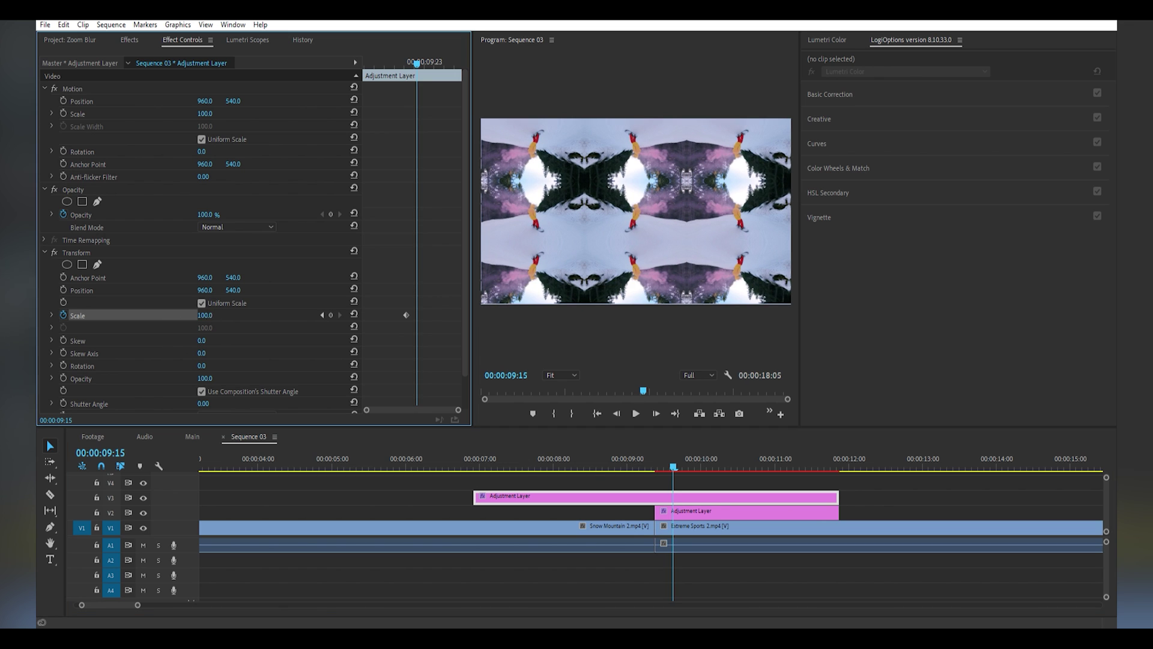
{"action": "type", "text": "300"}
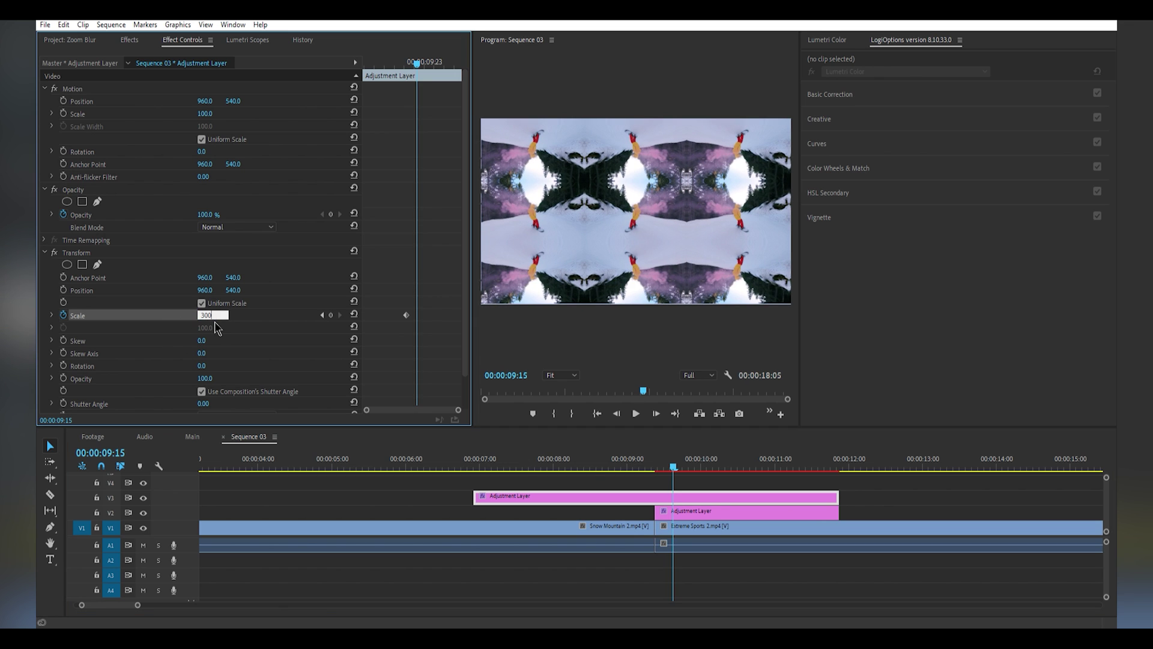
{"action": "key", "text": "Return"}
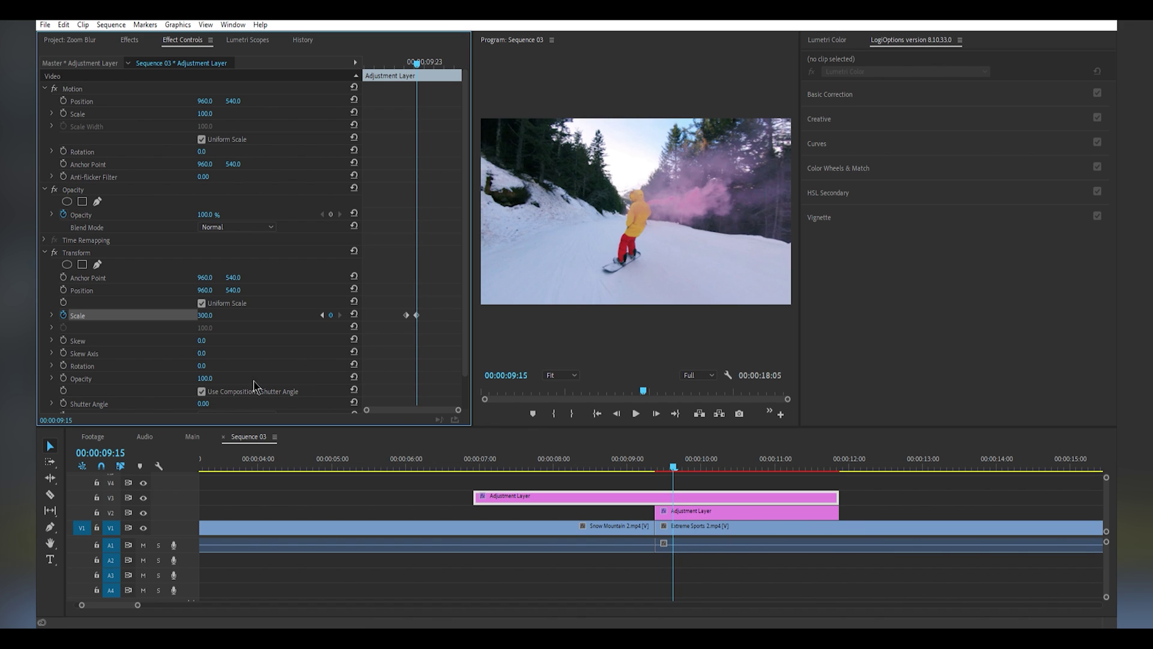
Set the Transform shutter angle to 360 and play back the transition.
{"action": "left_click", "coordinate": [204, 403]}
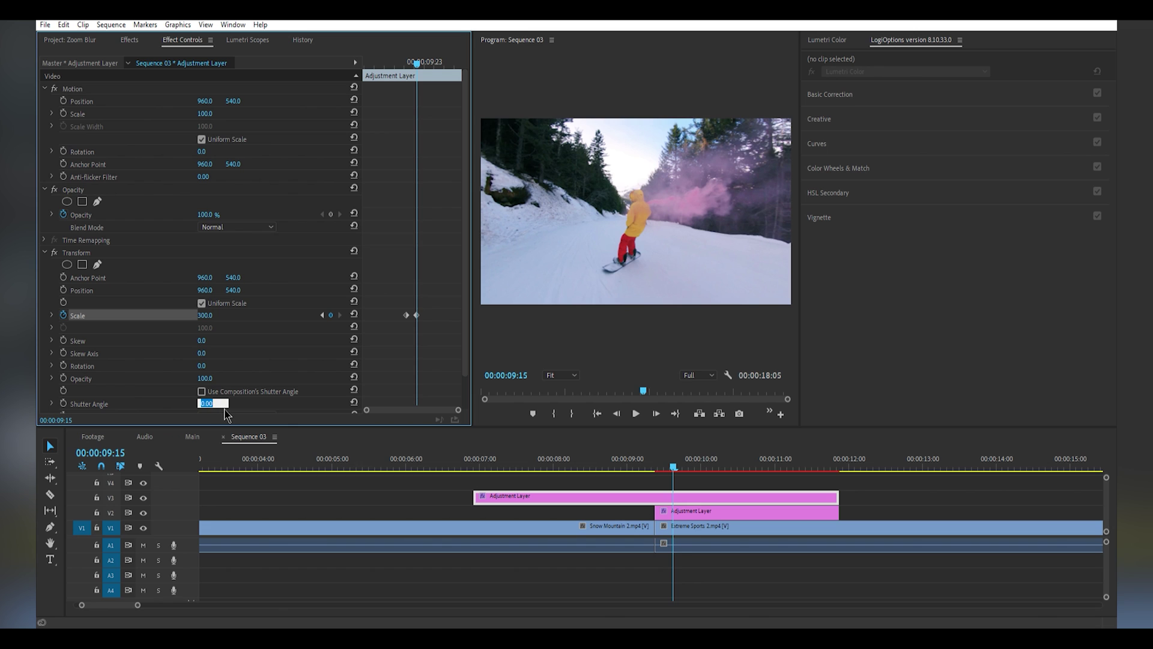
{"action": "type", "text": "360"}
{"action": "key", "text": "Return"}
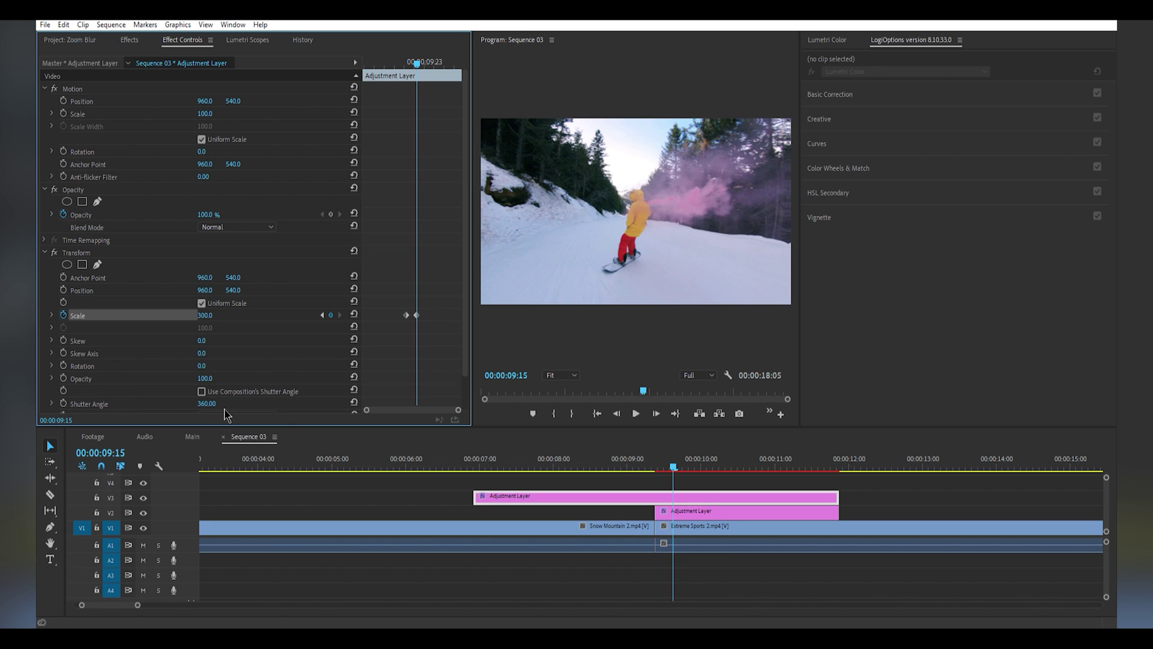
{"action": "left_click", "coordinate": [619, 466]}
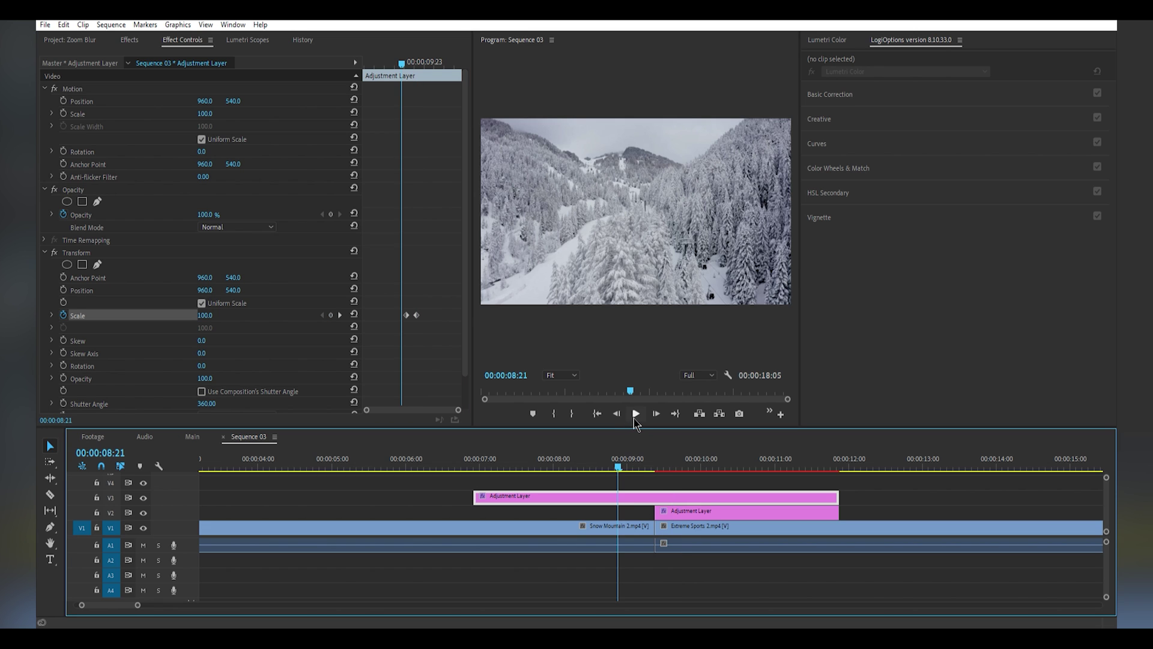